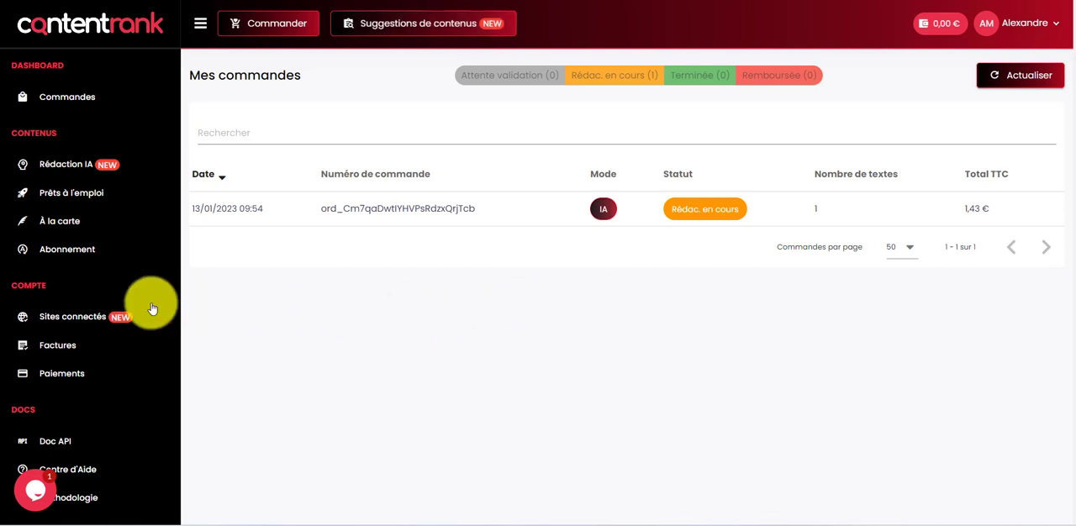
Start adding a new site to the connected sites and select WordPress as its CMS
{"action": "left_click", "coordinate": [72, 316]}
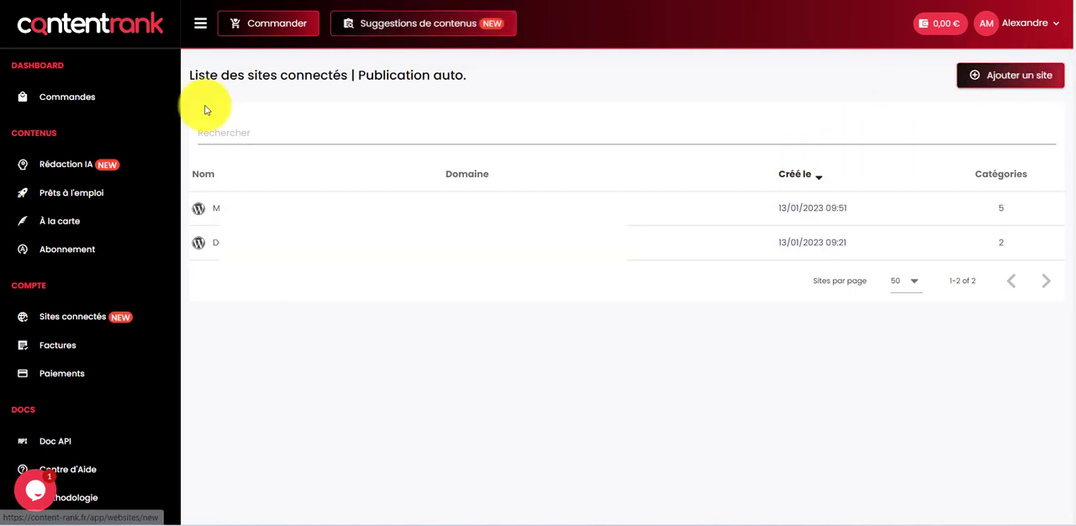
{"action": "left_click", "coordinate": [80, 103]}
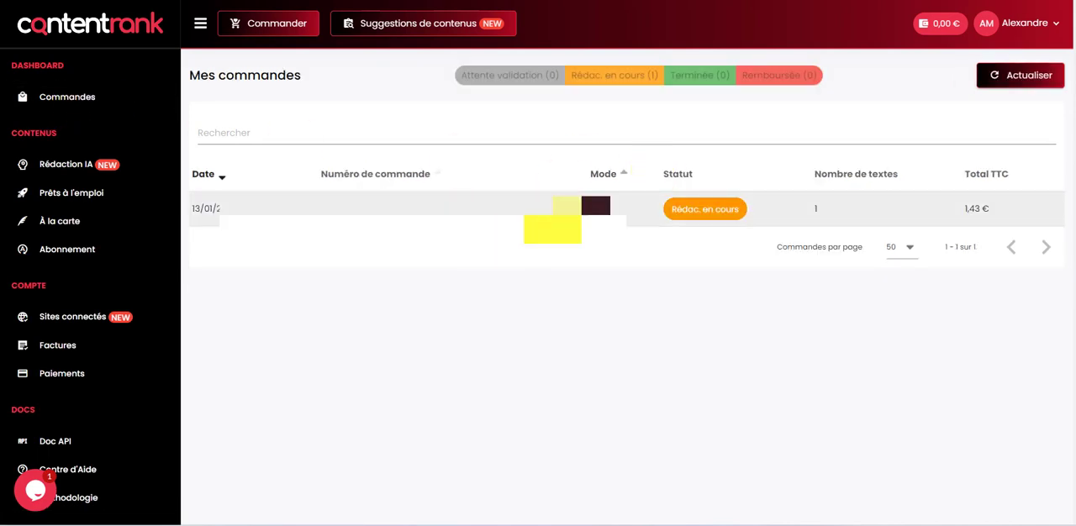
{"action": "left_click", "coordinate": [67, 319]}
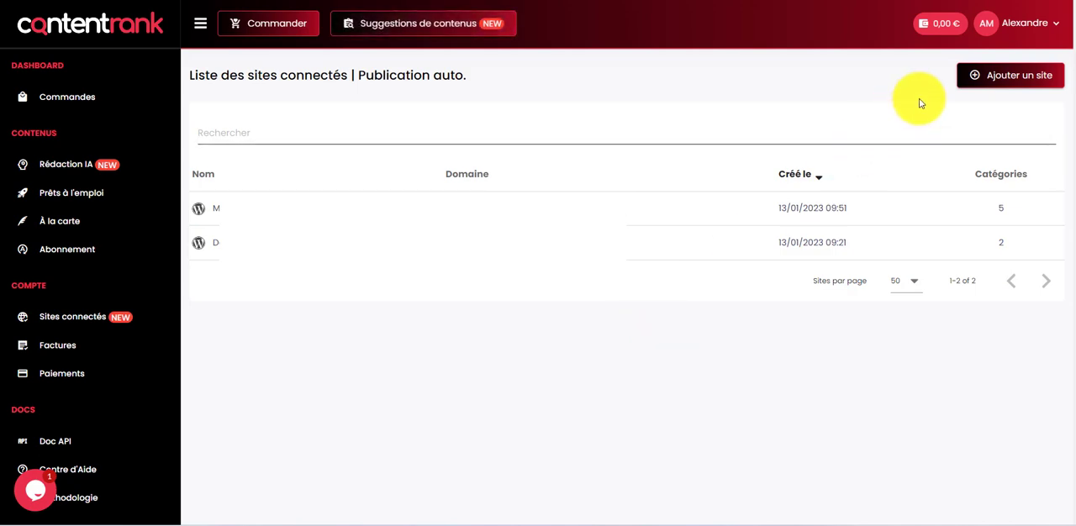
{"action": "left_click", "coordinate": [974, 84]}
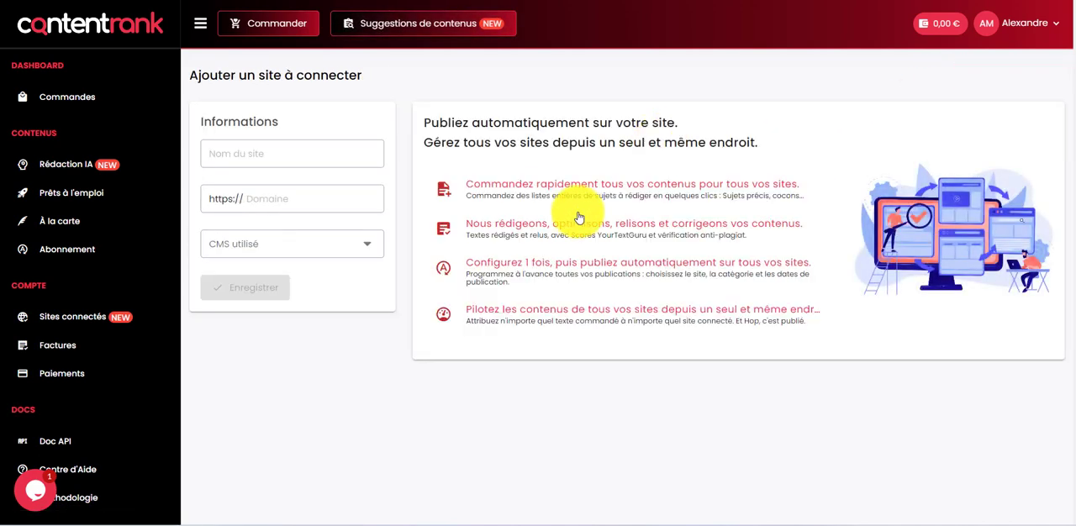
{"action": "left_click", "coordinate": [308, 249]}
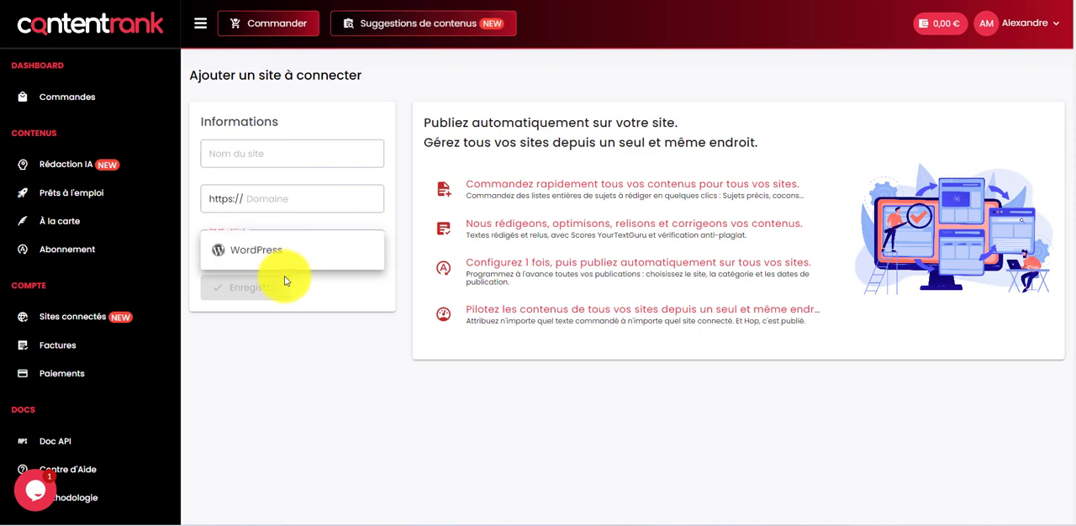
{"action": "left_click", "coordinate": [280, 260]}
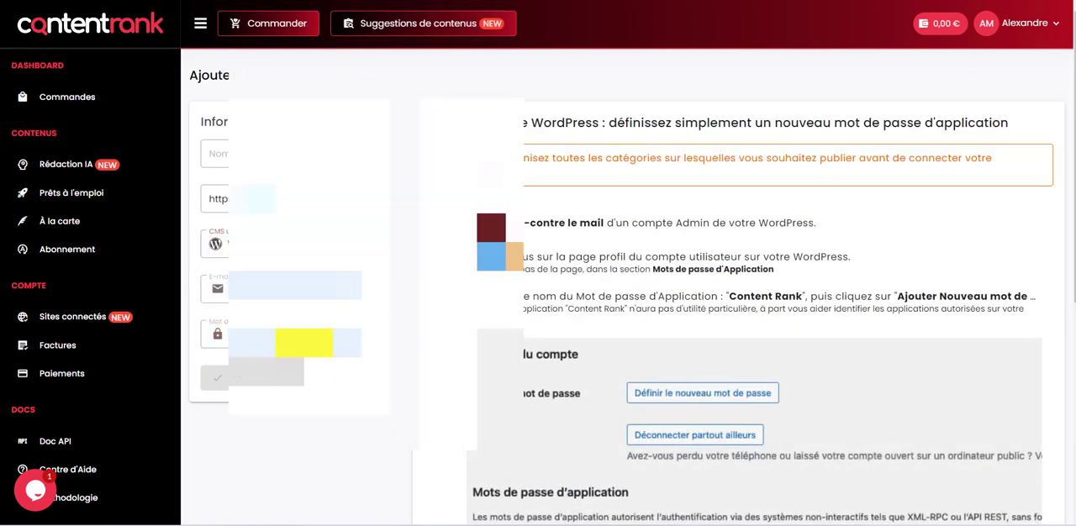
Clear the prefilled WordPress account e-mail and application password from the site form
{"action": "left_click", "coordinate": [304, 290]}
{"action": "key", "text": "ctrl+a"}
{"action": "key", "text": "BackSpace"}
{"action": "left_click", "coordinate": [290, 352]}
{"action": "key", "text": "ctrl+a"}
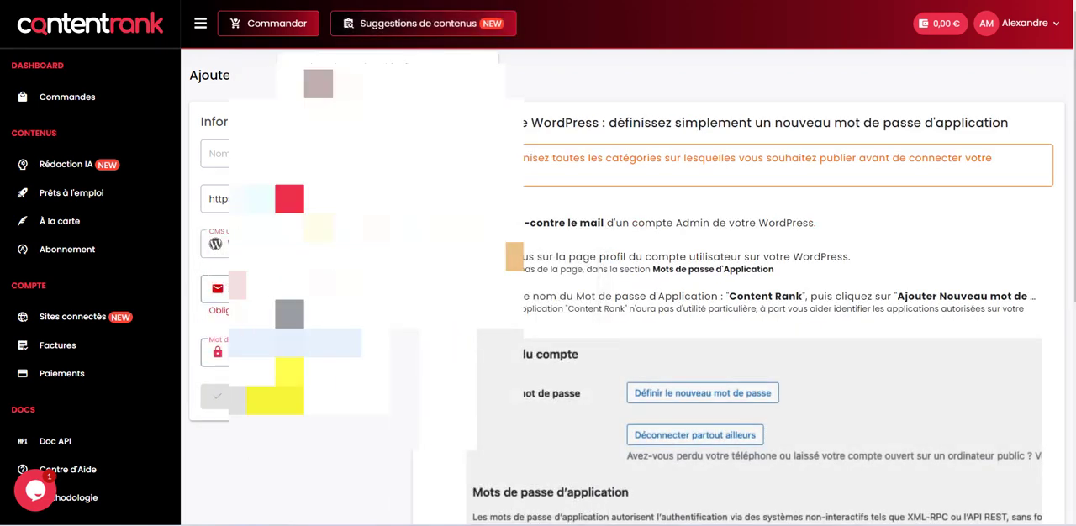
{"action": "key", "text": "BackSpace"}
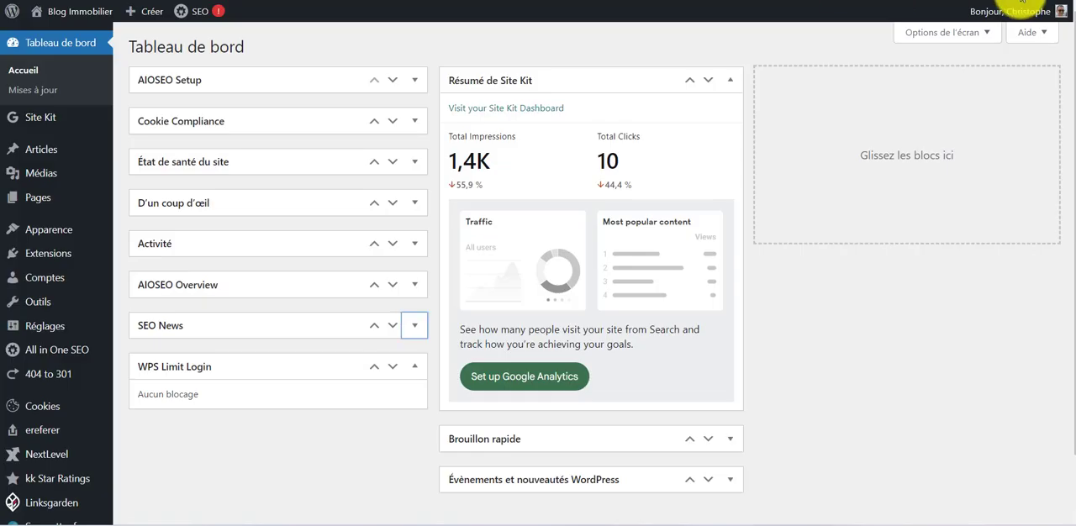
Switch to the WordPress admin, open the current account's profile and copy its contact e-mail
{"action": "mouse_move", "coordinate": [1029, 13]}
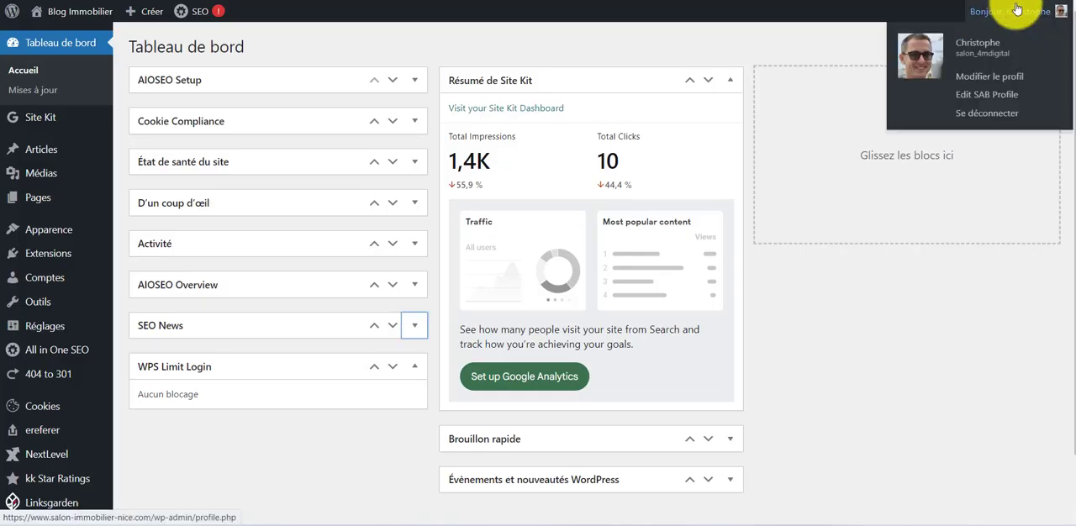
{"action": "left_click", "coordinate": [989, 50]}
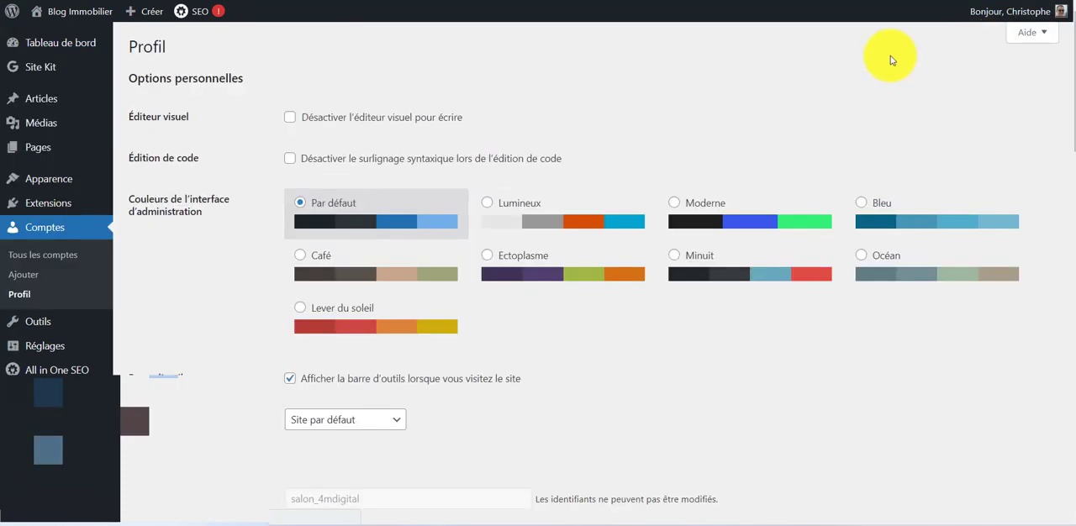
{"action": "scroll", "coordinate": [609, 100], "scroll_direction": "down", "scroll_amount": 3}
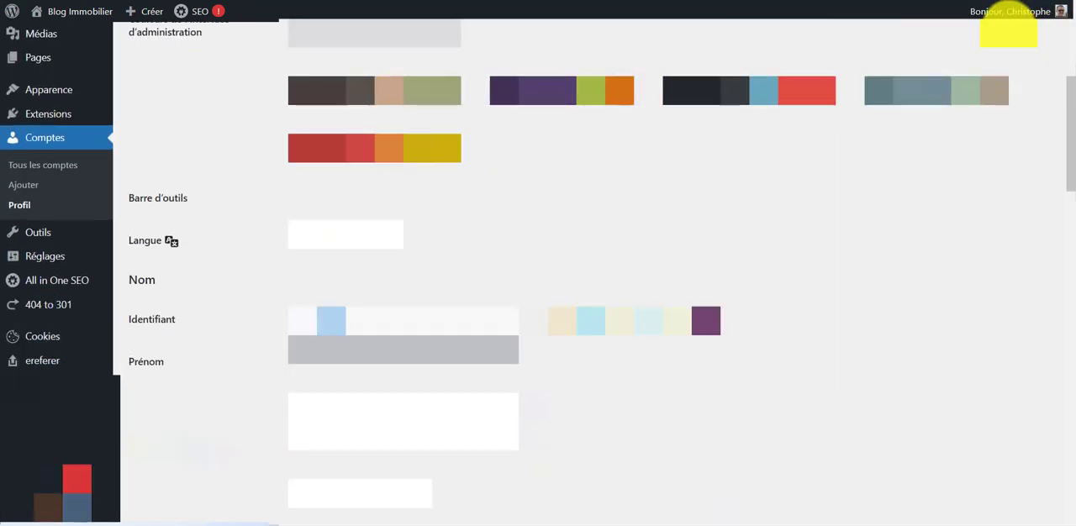
{"action": "mouse_move", "coordinate": [1029, 12]}
{"action": "scroll", "coordinate": [588, 277], "scroll_direction": "down", "scroll_amount": 3}
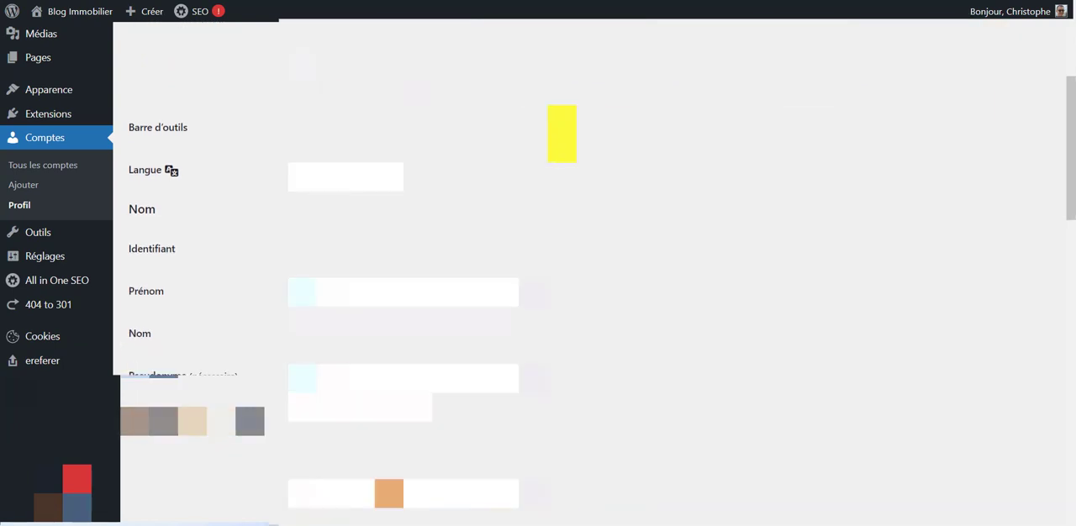
{"action": "scroll", "coordinate": [550, 126], "scroll_direction": "down", "scroll_amount": 1}
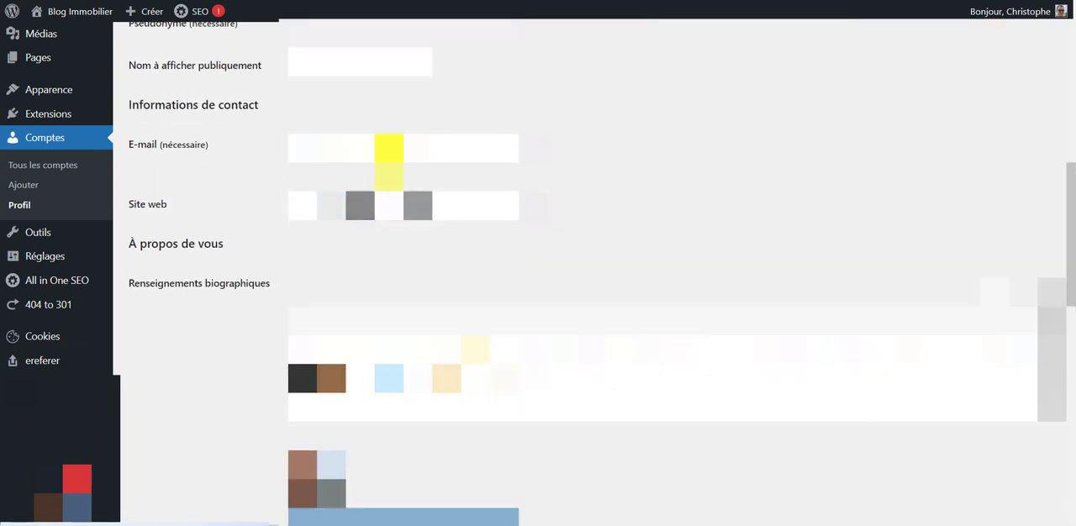
{"action": "left_click_drag", "start_coordinate": [413, 150], "coordinate": [277, 156]}
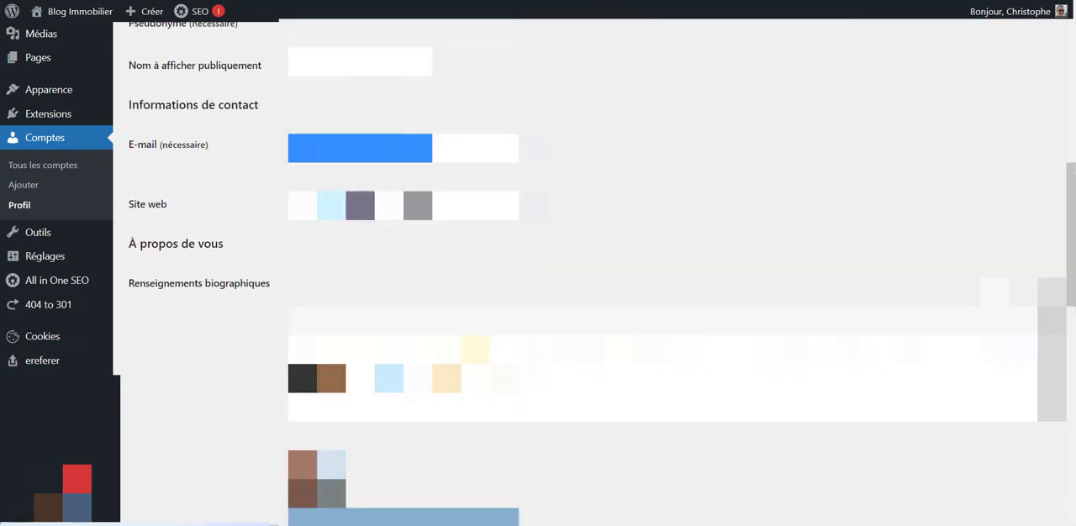
Switch back to Content Rank and paste the copied e-mail as the WordPress account e-mail
{"action": "left_click", "coordinate": [622, 1]}
{"action": "left_click", "coordinate": [263, 288]}
{"action": "key", "text": "ctrl+v"}
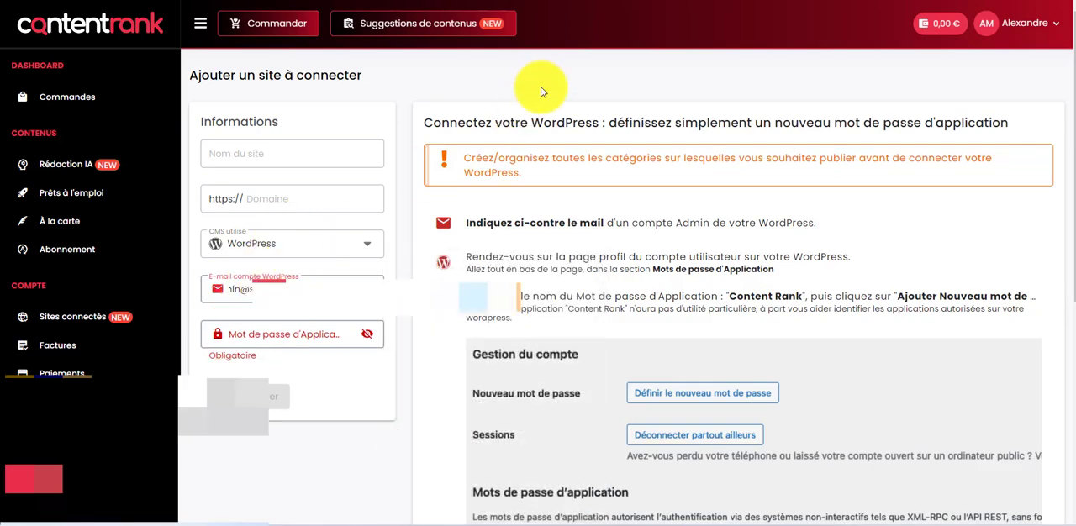
Return to the WordPress profile and create a new application password named "Content Rank"
{"action": "left_click", "coordinate": [504, 1]}
{"action": "scroll", "coordinate": [490, 190], "scroll_direction": "down", "scroll_amount": 10}
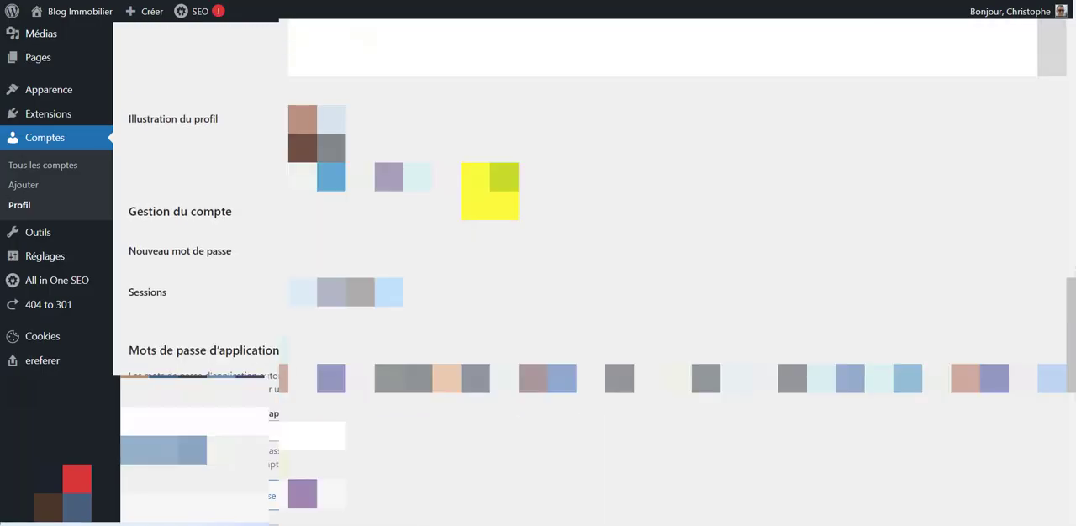
{"action": "scroll", "coordinate": [204, 89], "scroll_direction": "up", "scroll_amount": 3}
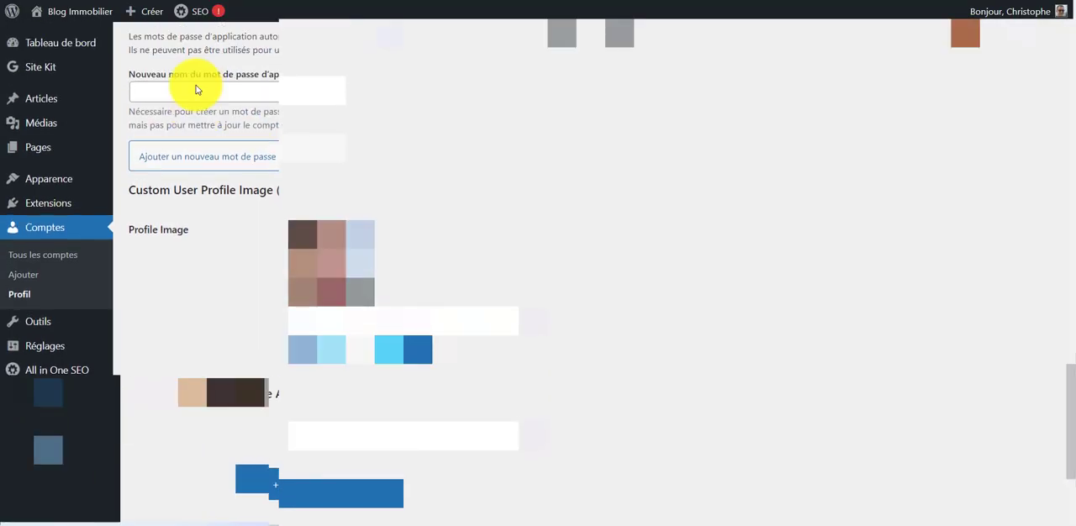
{"action": "left_click_drag", "start_coordinate": [139, 126], "coordinate": [290, 124]}
{"action": "left_click", "coordinate": [247, 204]}
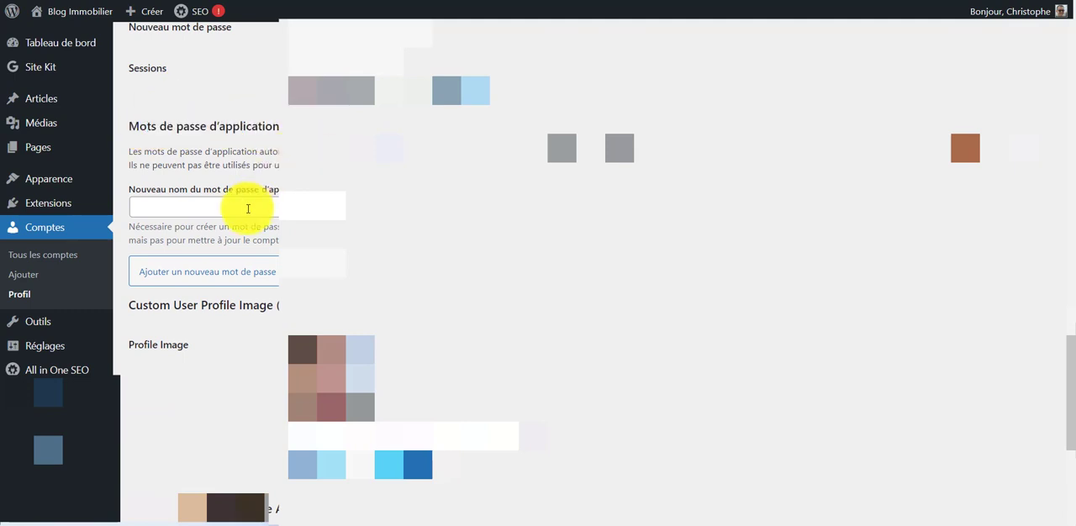
{"action": "left_click", "coordinate": [243, 235]}
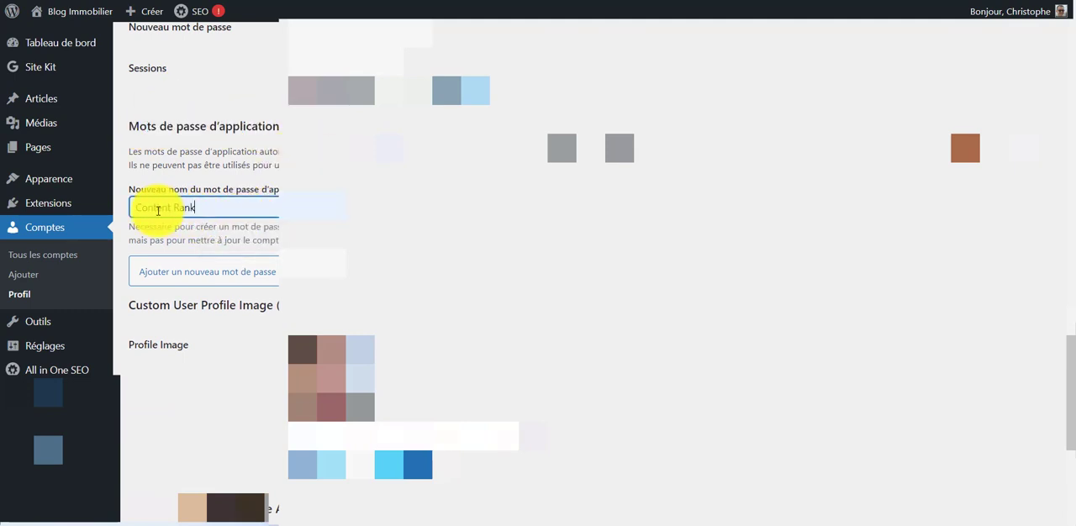
{"action": "left_click", "coordinate": [267, 278]}
{"action": "scroll", "coordinate": [452, 256], "scroll_direction": "down", "scroll_amount": 1}
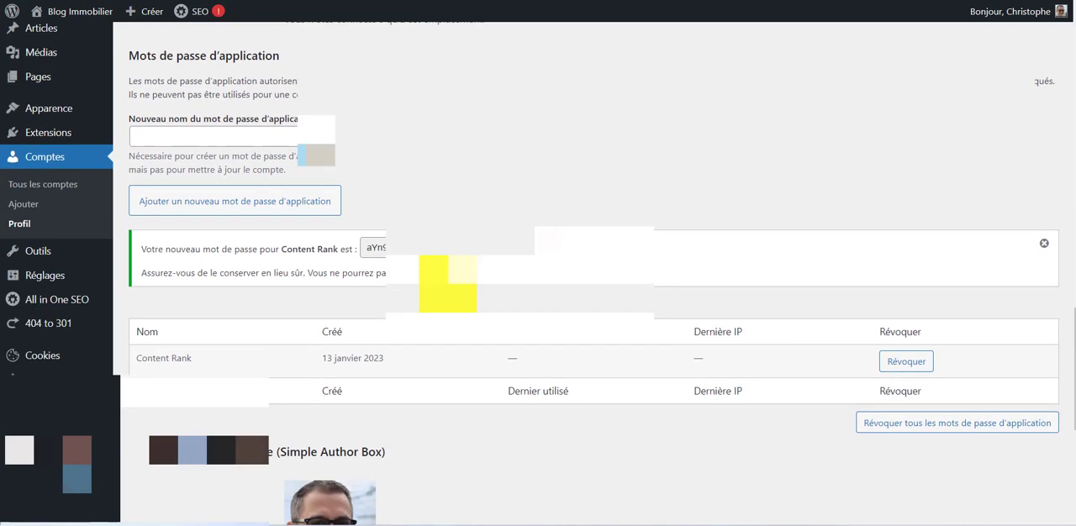
Copy the newly generated application password and paste it into the application password field of the Content Rank site form
{"action": "left_click", "coordinate": [441, 251]}
{"action": "key", "text": "ctrl+a"}
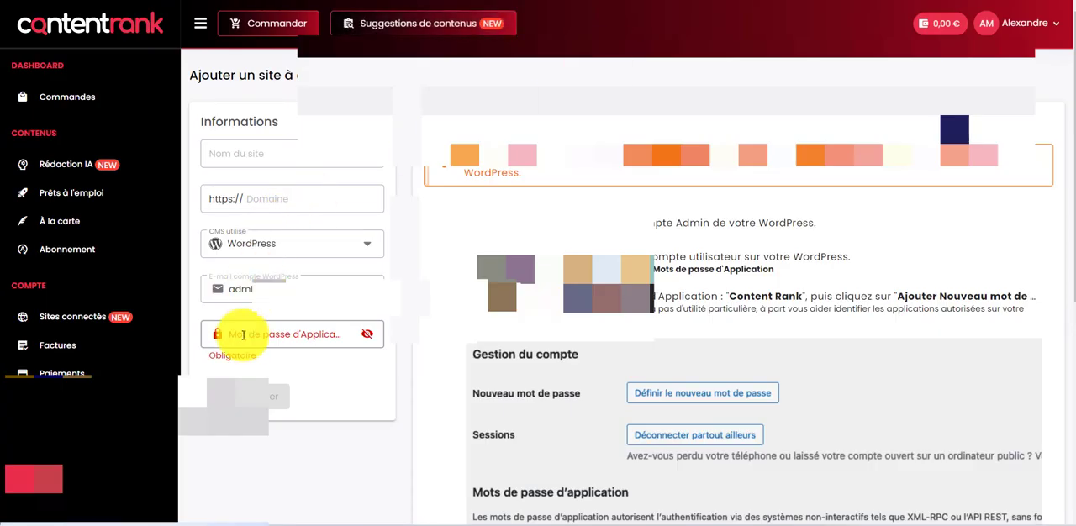
{"action": "left_click", "coordinate": [243, 335]}
{"action": "key", "text": "ctrl+v"}
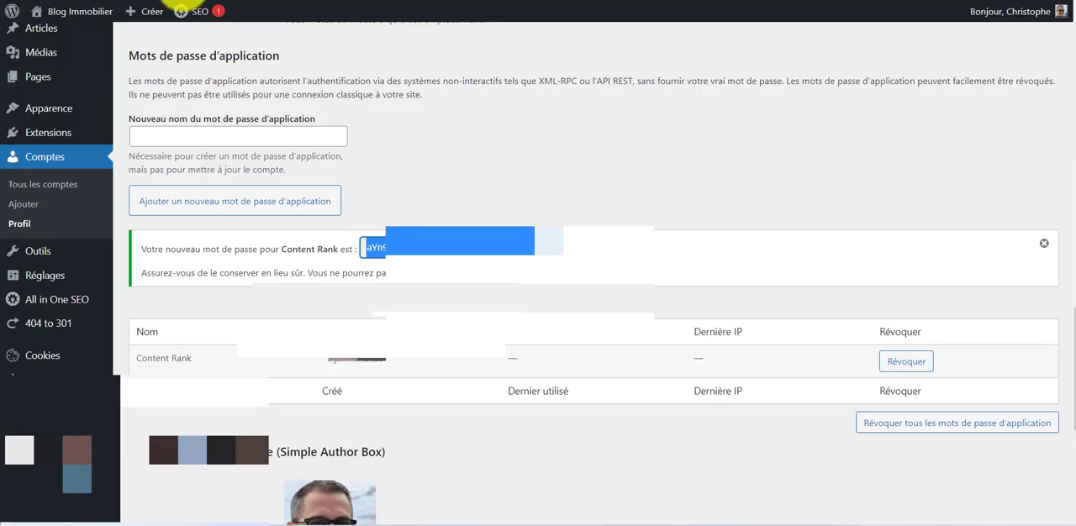
Fill in the site's domain and its name, starting the name with a capital S
{"action": "left_click", "coordinate": [184, 1]}
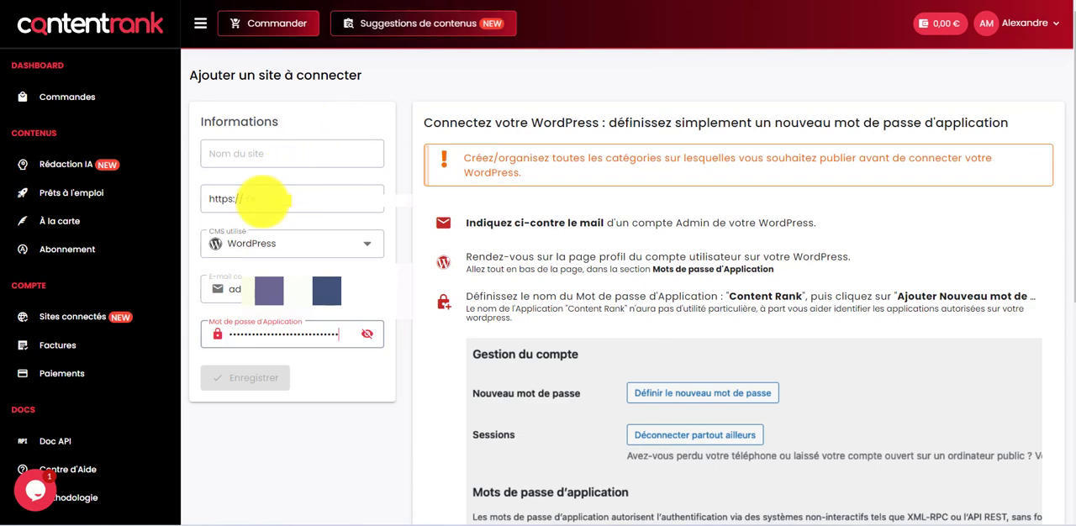
{"action": "left_click", "coordinate": [366, 200]}
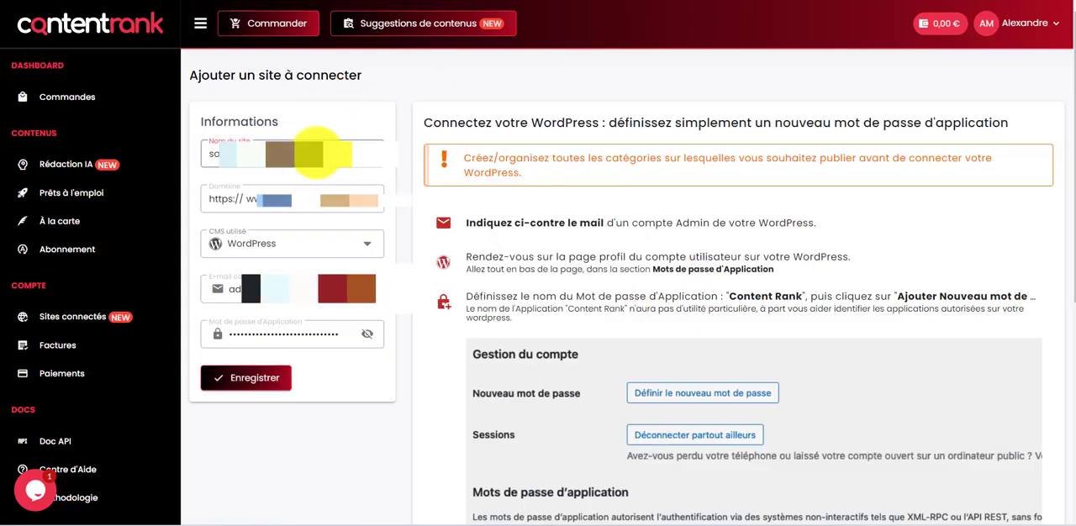
{"action": "left_click_drag", "start_coordinate": [214, 155], "coordinate": [204, 156]}
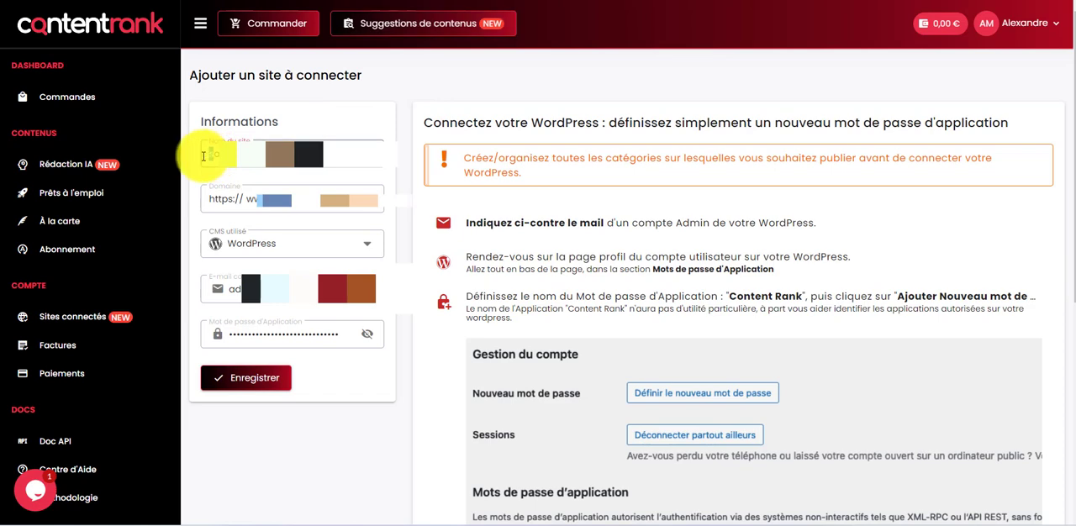
{"action": "type", "text": "S"}
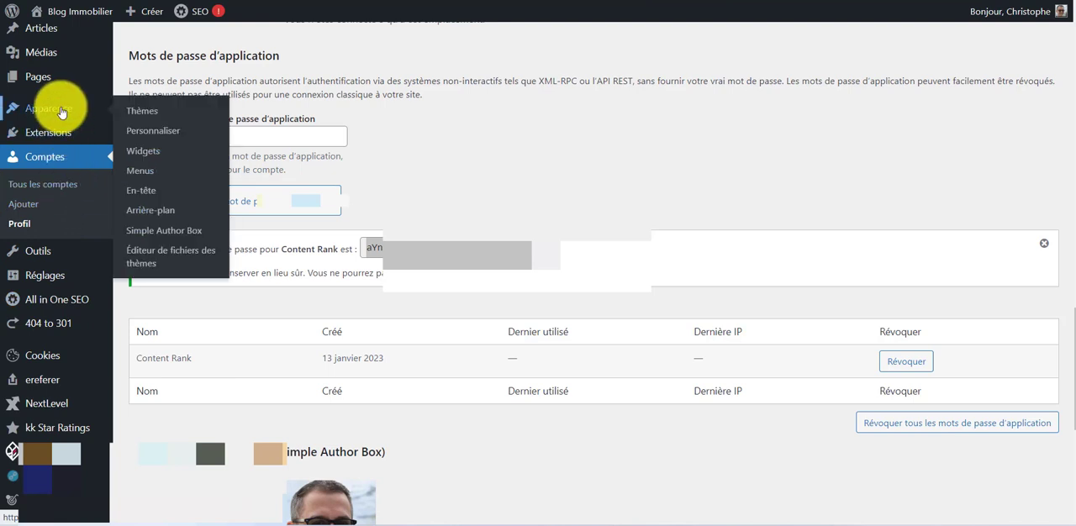
Examine the extensions installed in WordPress for plugins that block or disable XML-RPC
{"action": "mouse_move", "coordinate": [126, 127]}
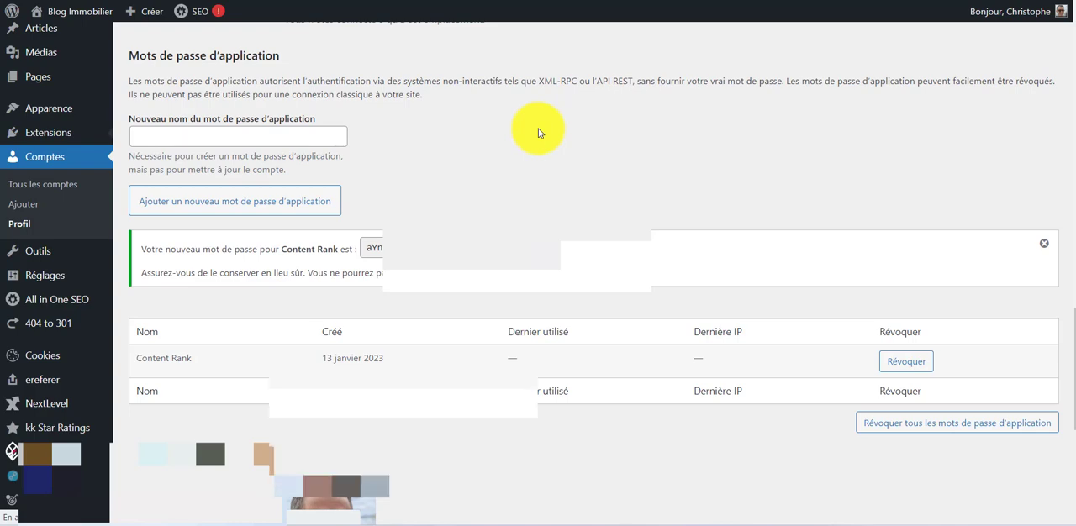
{"action": "scroll", "coordinate": [538, 132], "scroll_direction": "down", "scroll_amount": 3}
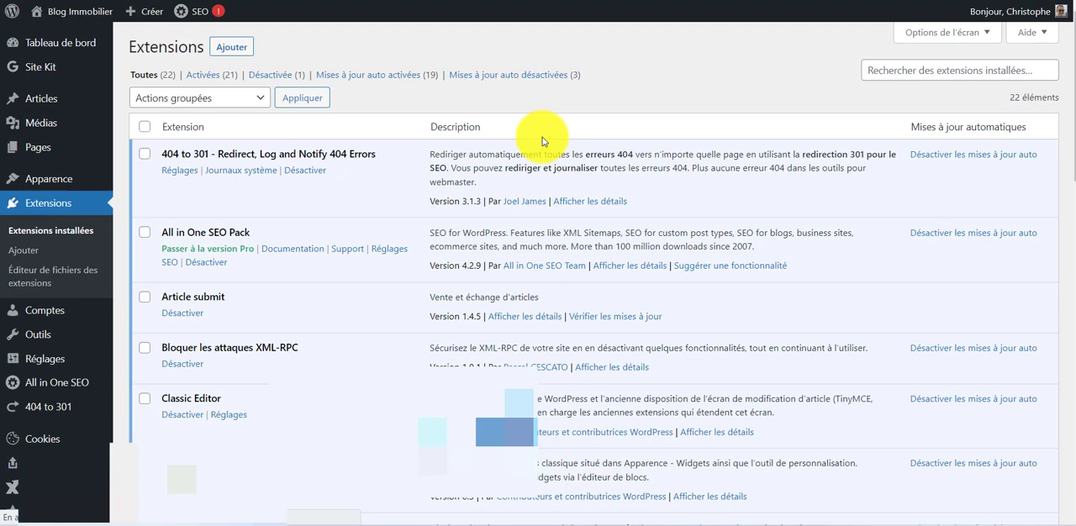
{"action": "scroll", "coordinate": [541, 135], "scroll_direction": "down", "scroll_amount": 3}
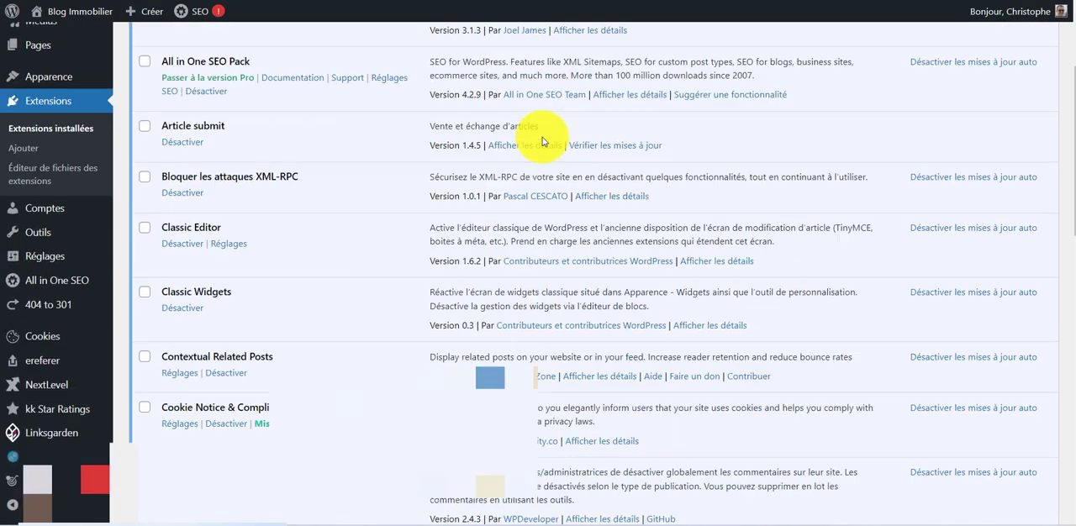
{"action": "scroll", "coordinate": [542, 142], "scroll_direction": "down", "scroll_amount": 3}
{"action": "scroll", "coordinate": [449, 173], "scroll_direction": "down", "scroll_amount": 2}
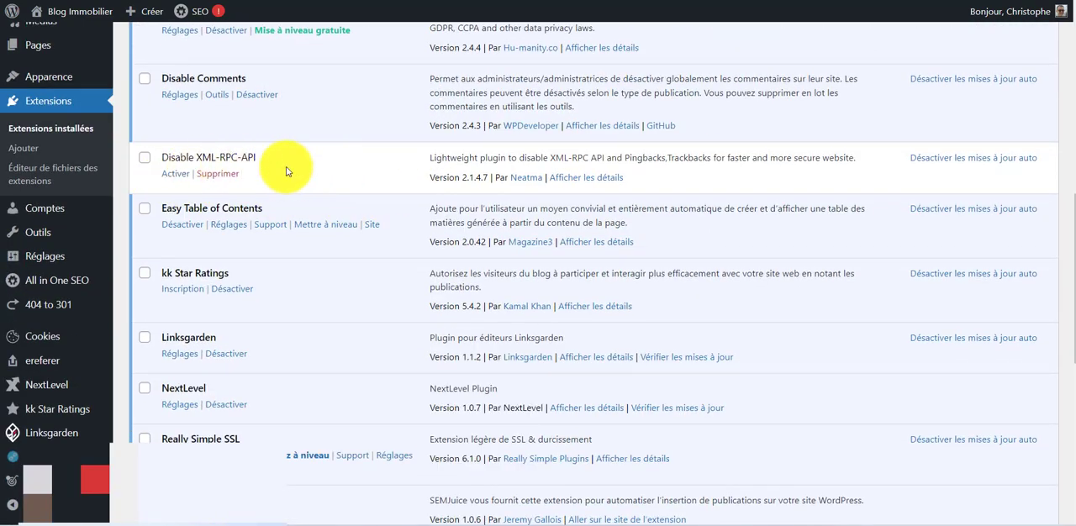
{"action": "scroll", "coordinate": [661, 185], "scroll_direction": "up", "scroll_amount": 5}
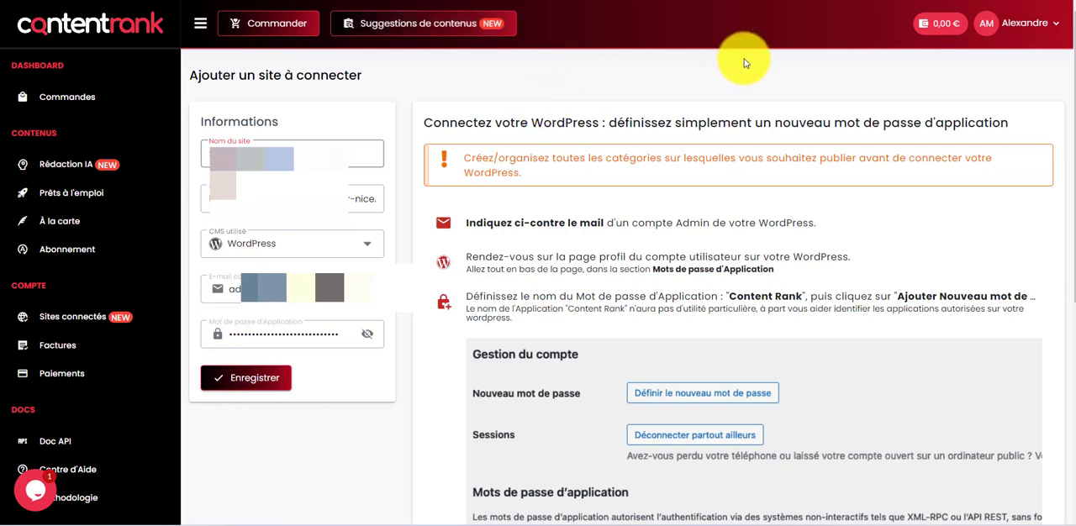
Save the new WordPress site in Content Rank and view it in the list of connected sites
{"action": "left_click", "coordinate": [243, 377]}
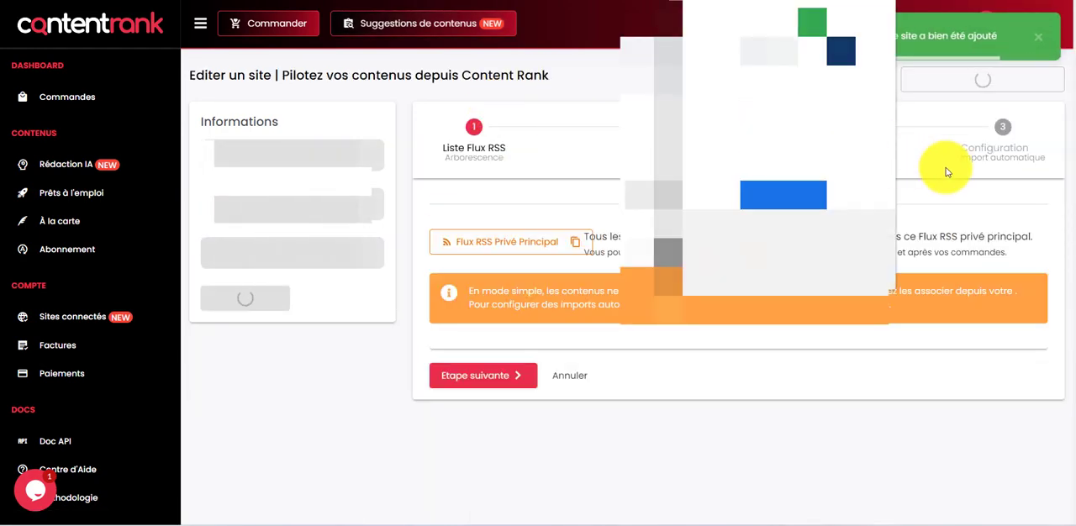
{"action": "left_click", "coordinate": [72, 316]}
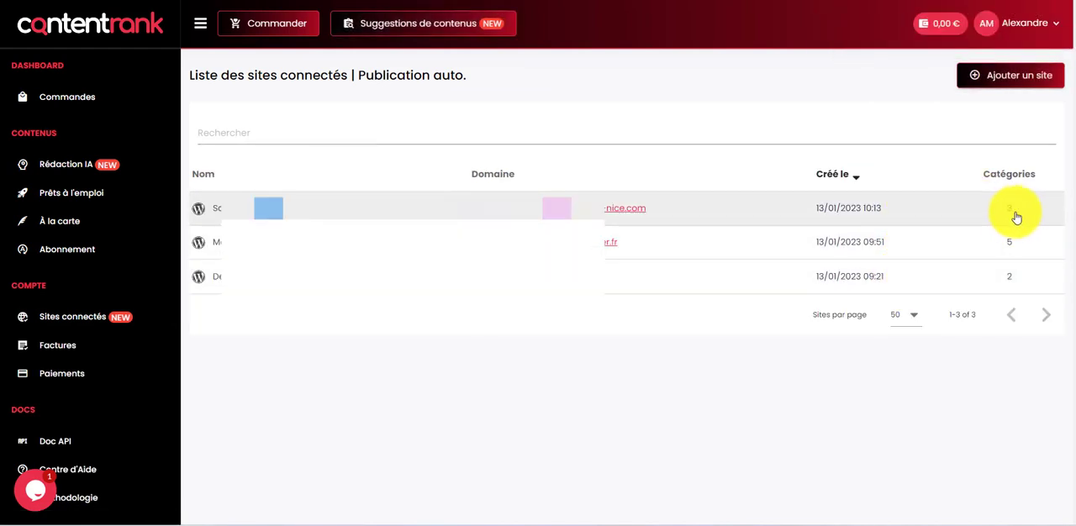
Open the AI order dated 13/01/2023 09:54 from the orders list and bring up its publication settings
{"action": "left_click", "coordinate": [160, 102]}
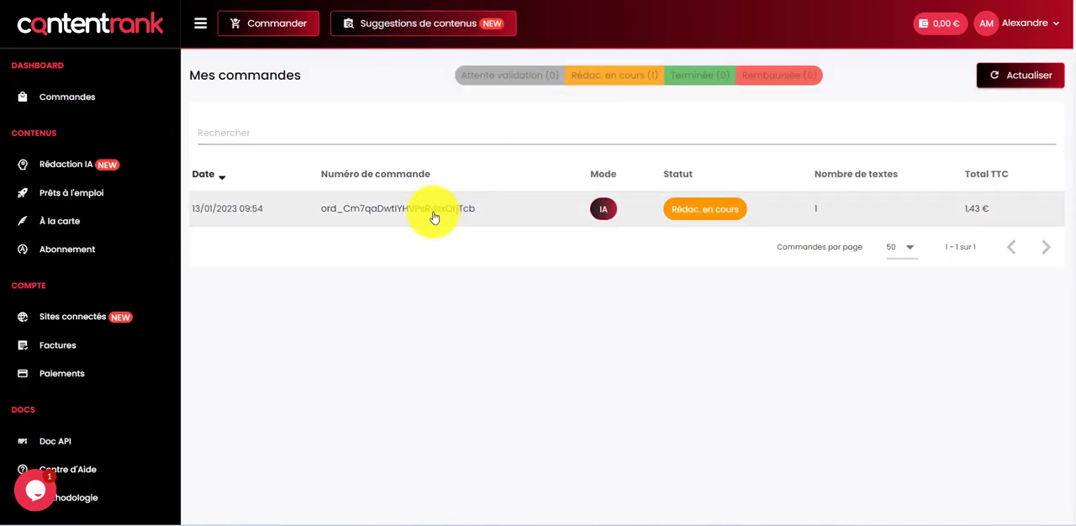
{"action": "left_click", "coordinate": [434, 217]}
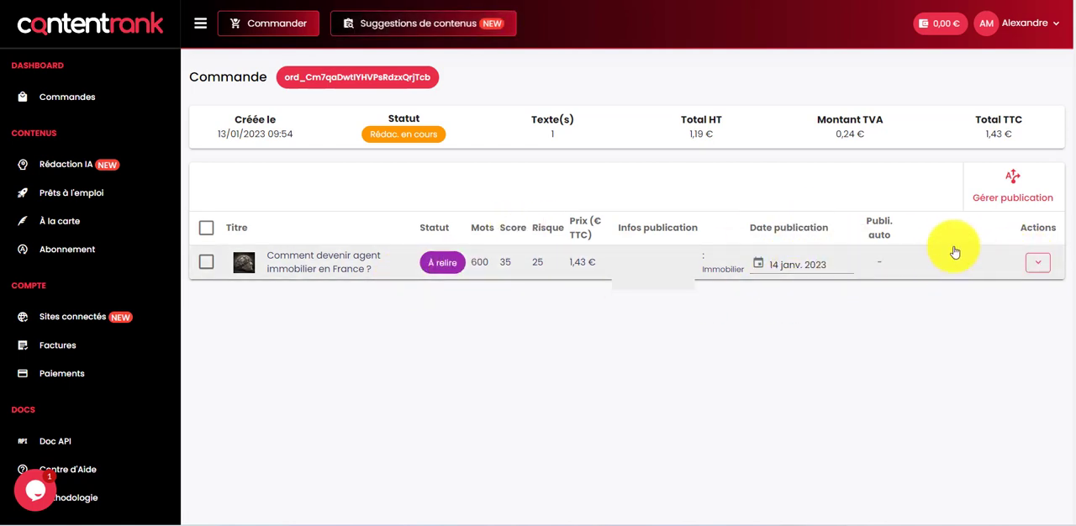
{"action": "left_click", "coordinate": [1009, 190]}
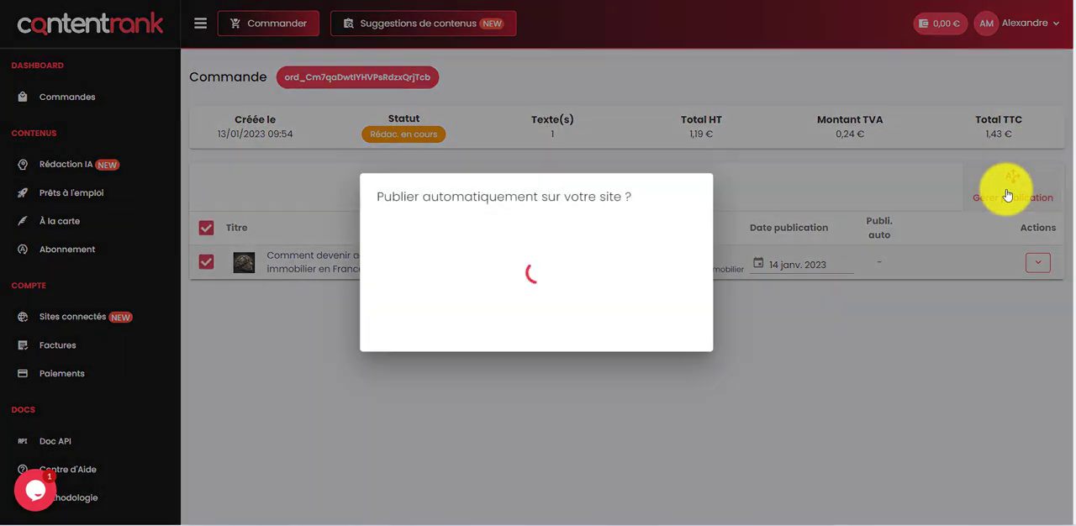
Assign the order to the newly connected WordPress site with the category Immobilier, leaving automatic publication without proofreading off, and confirm
{"action": "left_click", "coordinate": [533, 205]}
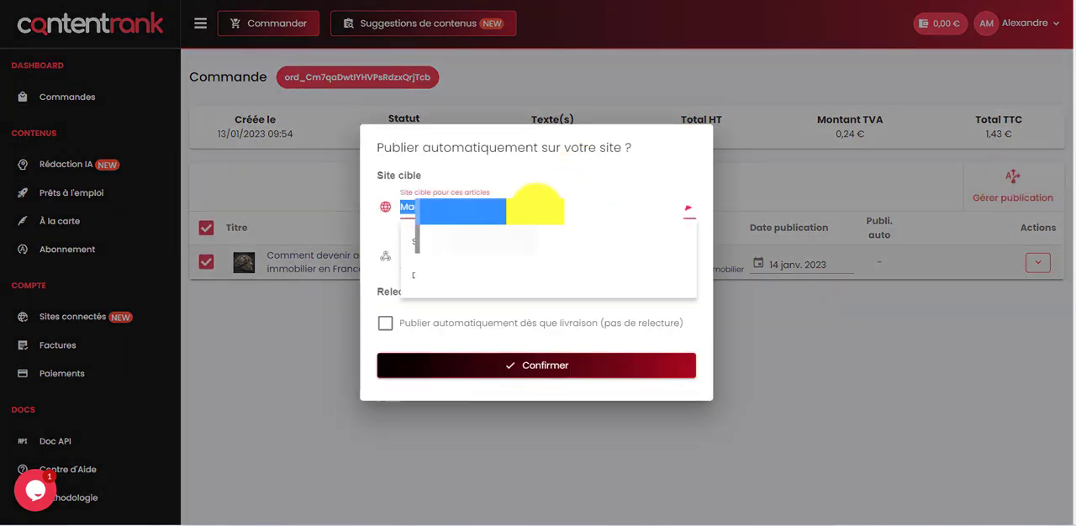
{"action": "left_click", "coordinate": [580, 241]}
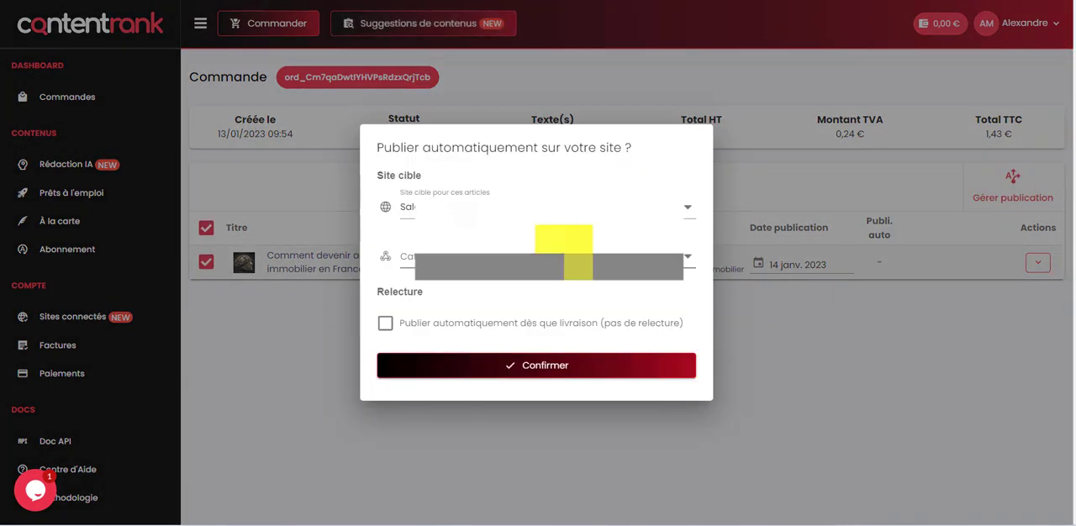
{"action": "left_click", "coordinate": [564, 255]}
{"action": "left_click", "coordinate": [464, 364]}
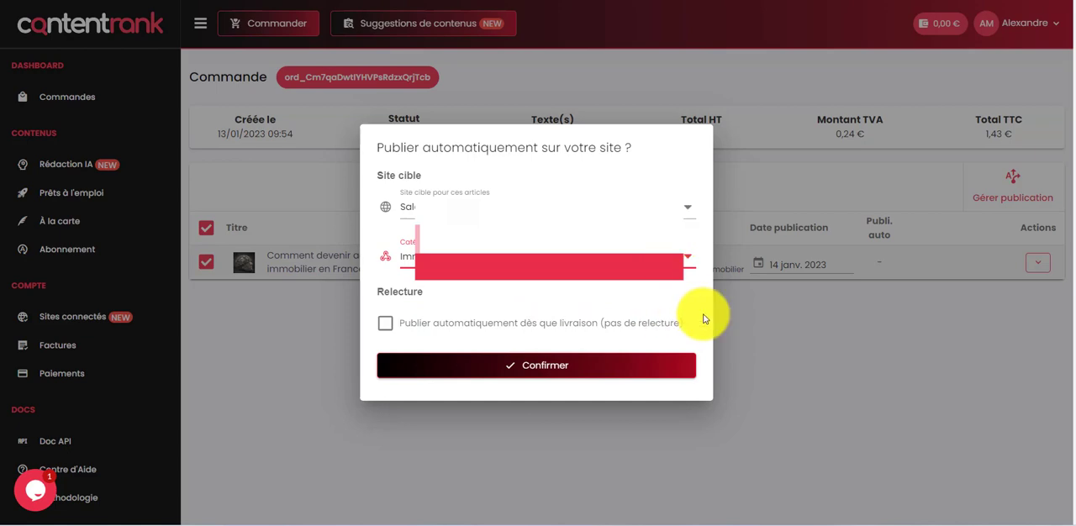
{"action": "left_click", "coordinate": [621, 383]}
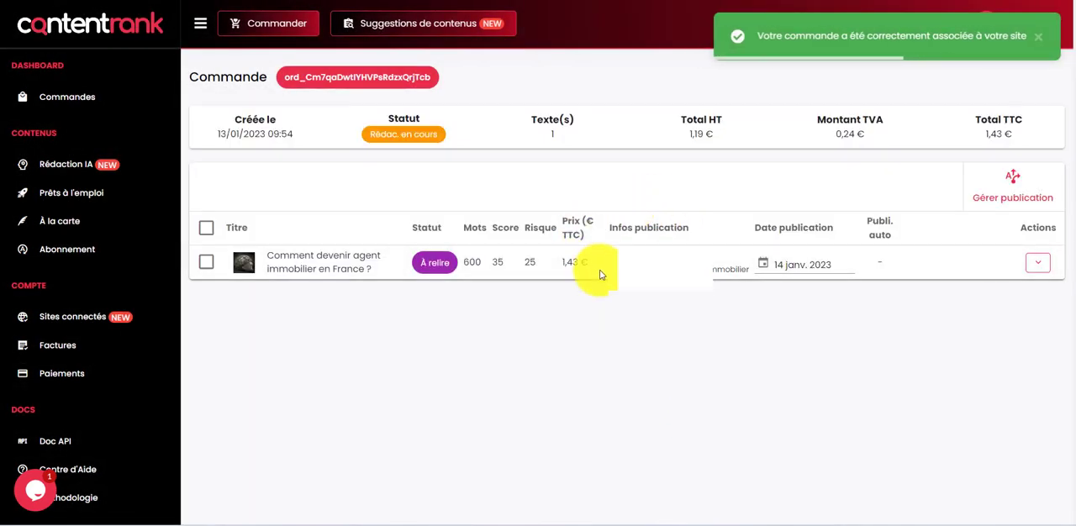
Open the text "Comment devenir agent immobilier en France ?" and examine its semantic score and word count
{"action": "left_click", "coordinate": [369, 270]}
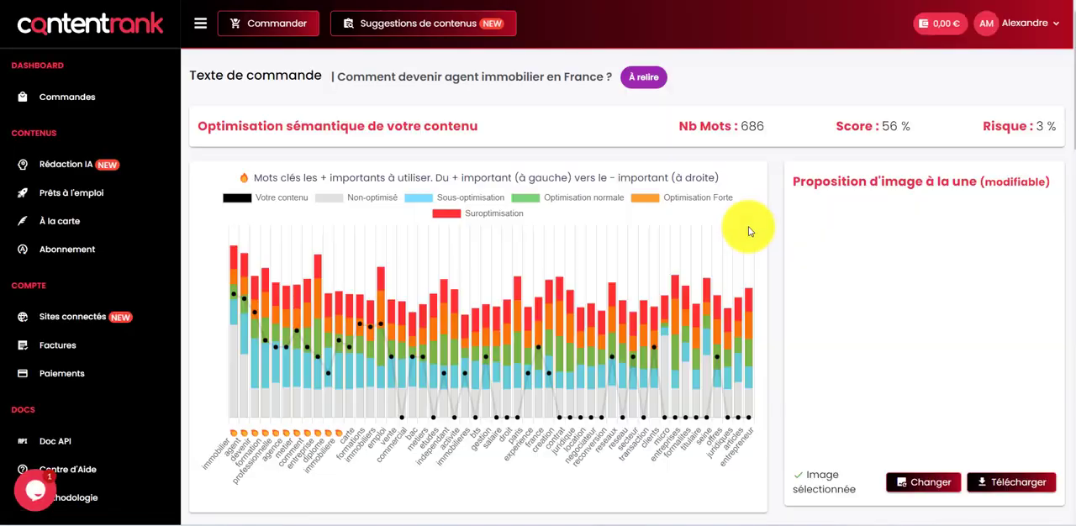
{"action": "left_click_drag", "start_coordinate": [880, 126], "coordinate": [920, 130]}
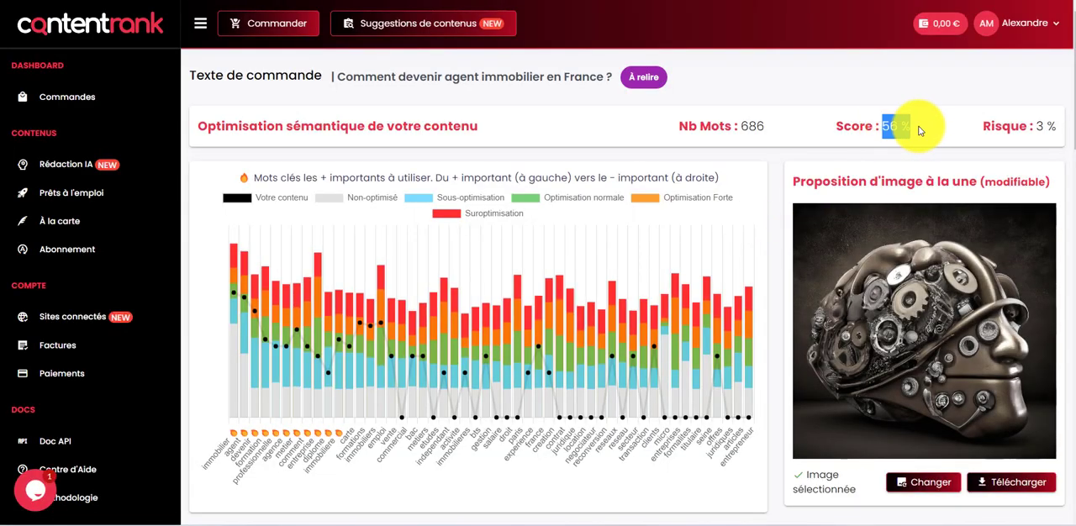
{"action": "left_click", "coordinate": [758, 133]}
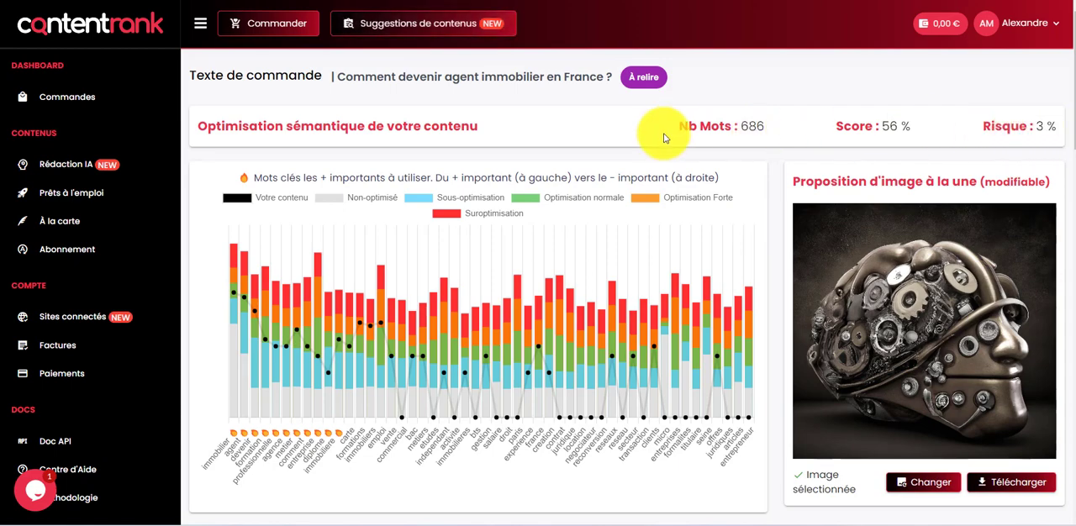
Replace the proposed featured image with the suggested photo of the woman in a white jacket, confirm it and reload the page
{"action": "scroll", "coordinate": [660, 137], "scroll_direction": "down", "scroll_amount": 2}
{"action": "left_click", "coordinate": [908, 342]}
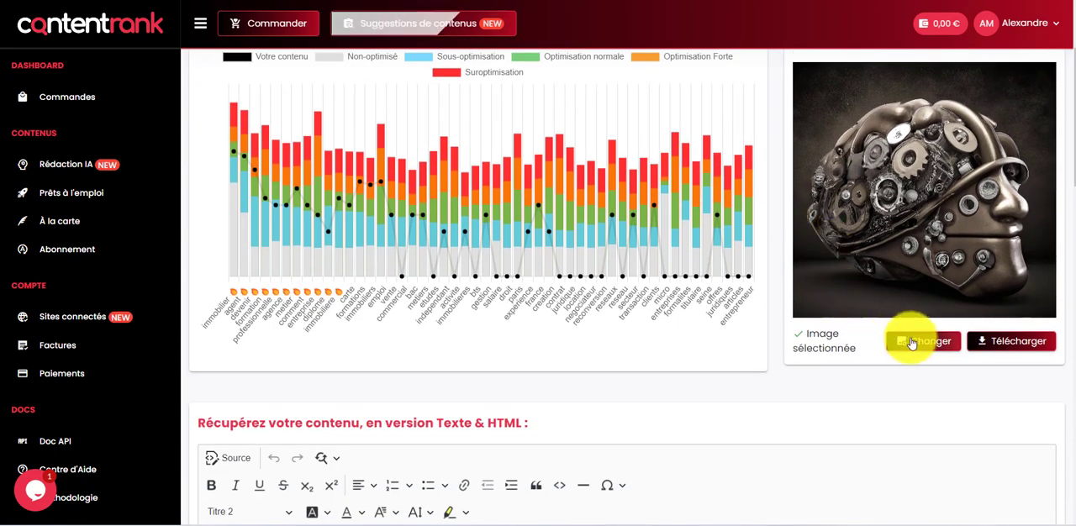
{"action": "scroll", "coordinate": [819, 253], "scroll_direction": "up", "scroll_amount": 1}
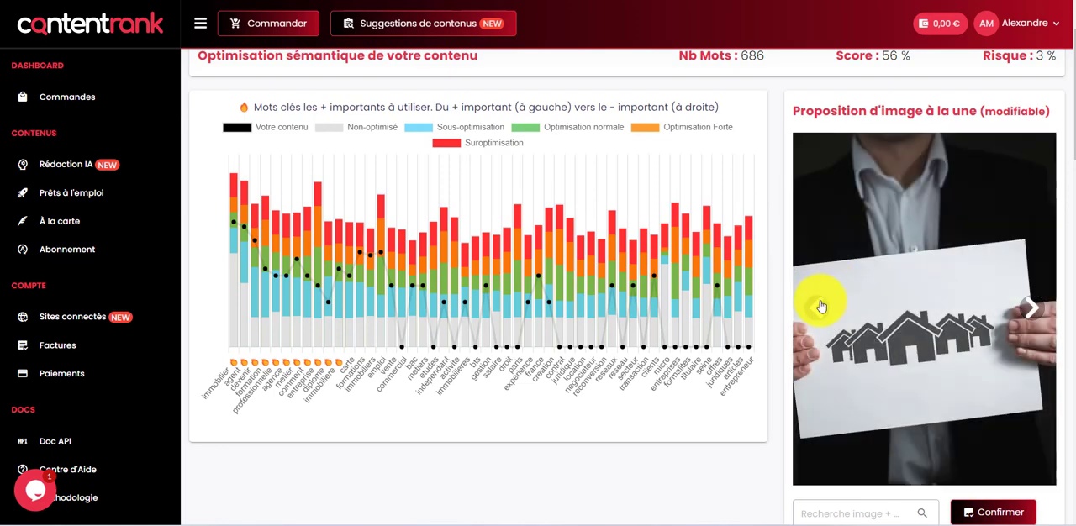
{"action": "left_click", "coordinate": [818, 309]}
{"action": "left_click", "coordinate": [818, 310]}
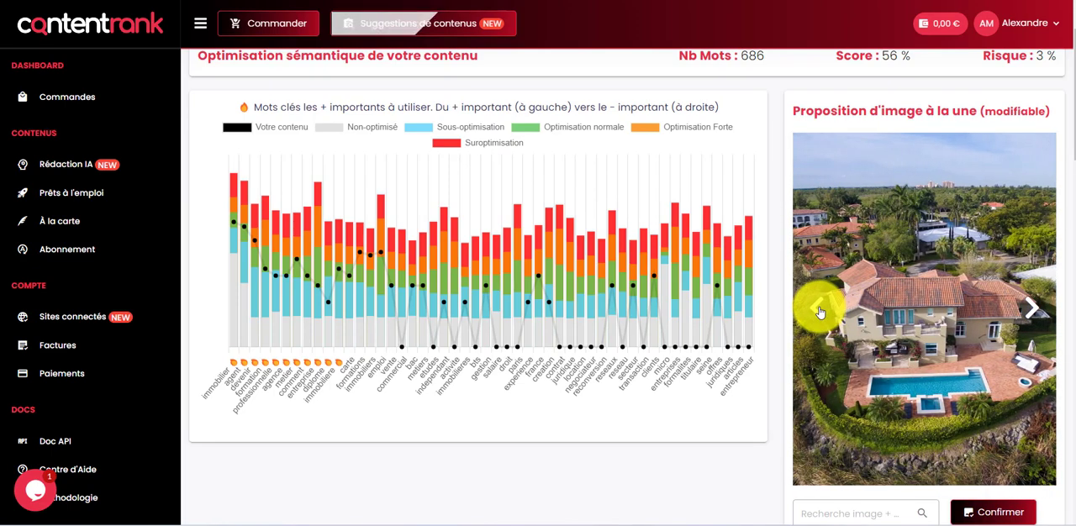
{"action": "left_click", "coordinate": [818, 309]}
{"action": "left_click", "coordinate": [823, 316]}
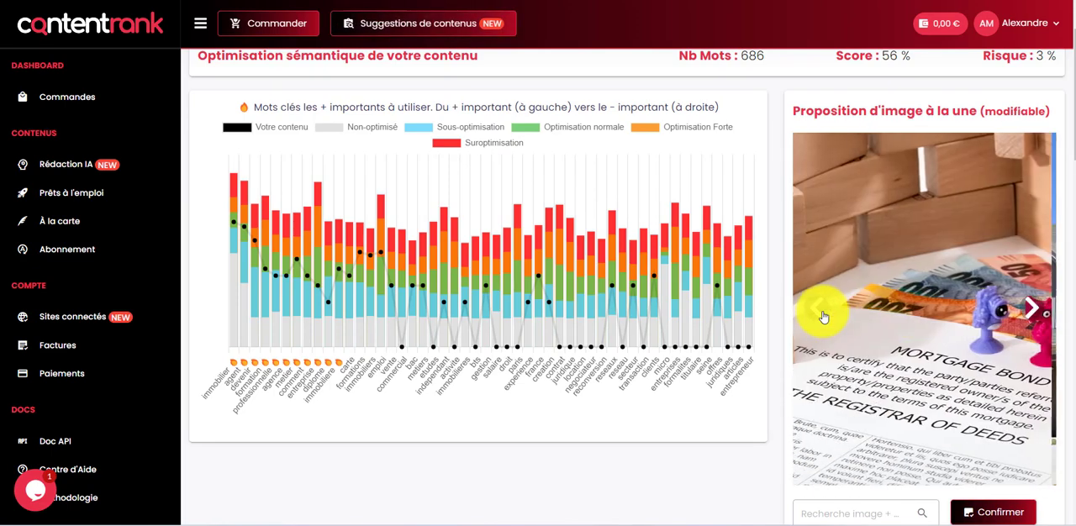
{"action": "left_click", "coordinate": [823, 316]}
{"action": "left_click", "coordinate": [823, 316]}
{"action": "left_click", "coordinate": [823, 316]}
{"action": "left_click", "coordinate": [822, 316]}
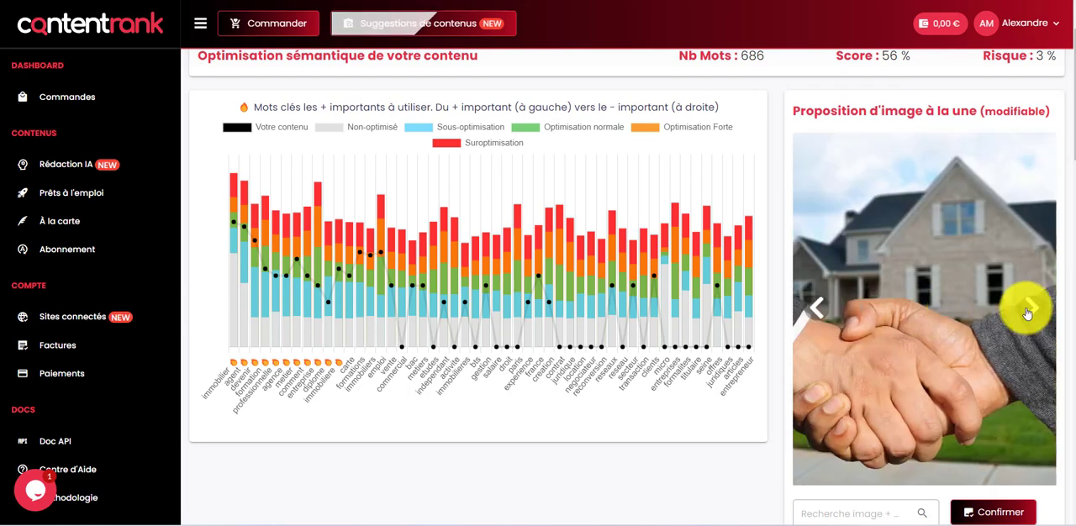
{"action": "left_click", "coordinate": [1032, 306]}
{"action": "scroll", "coordinate": [1001, 305], "scroll_direction": "down", "scroll_amount": 3}
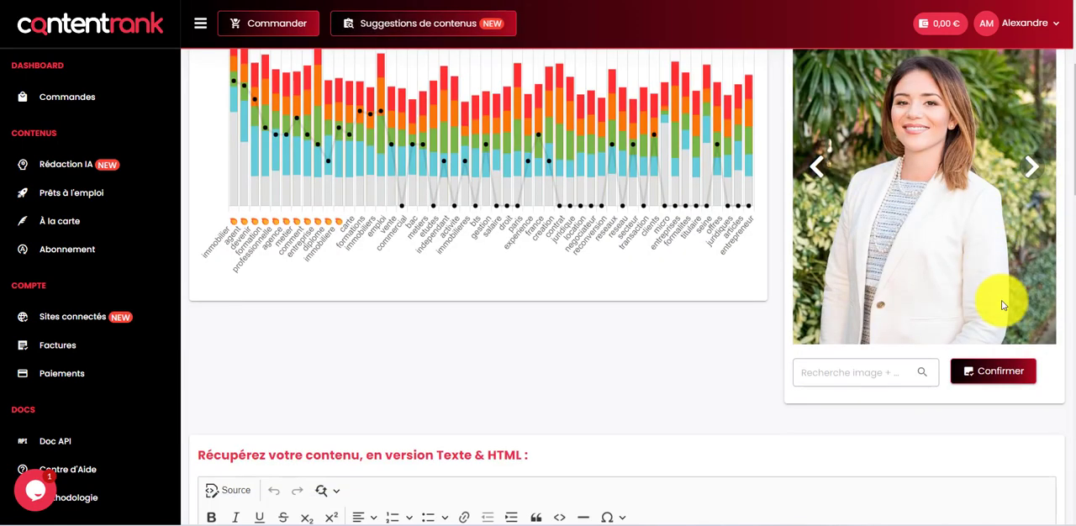
{"action": "left_click", "coordinate": [985, 372]}
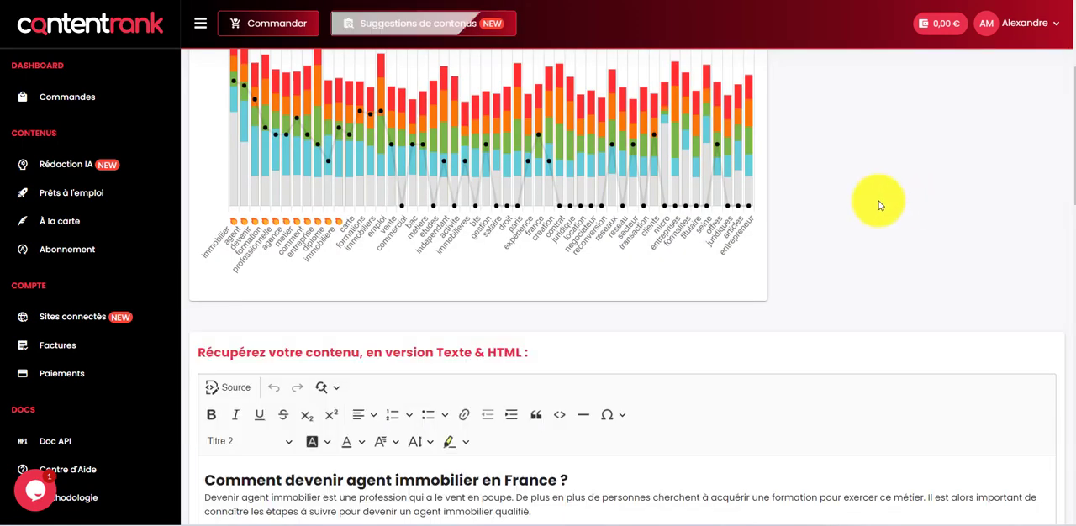
{"action": "scroll", "coordinate": [799, 210], "scroll_direction": "up", "scroll_amount": 5}
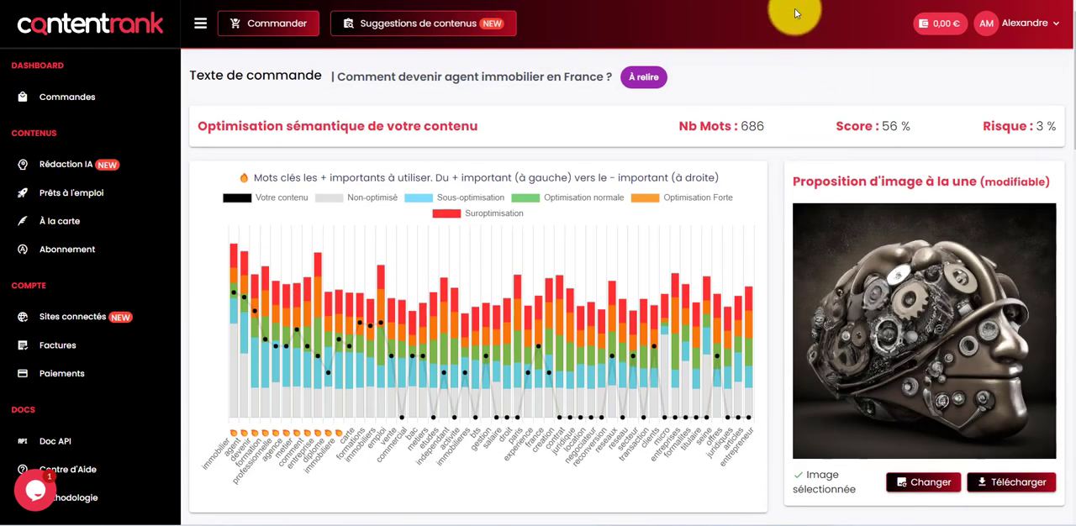
{"action": "key", "text": "F5"}
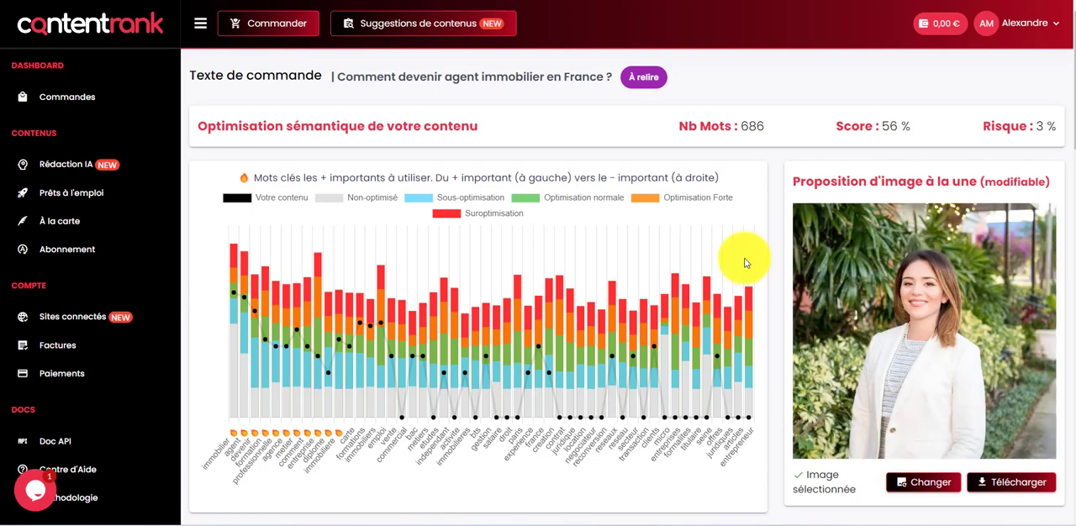
Reword the article's main heading to "Devenir agent immobilier en France"
{"action": "scroll", "coordinate": [324, 212], "scroll_direction": "down", "scroll_amount": 2}
{"action": "scroll", "coordinate": [614, 224], "scroll_direction": "down", "scroll_amount": 6}
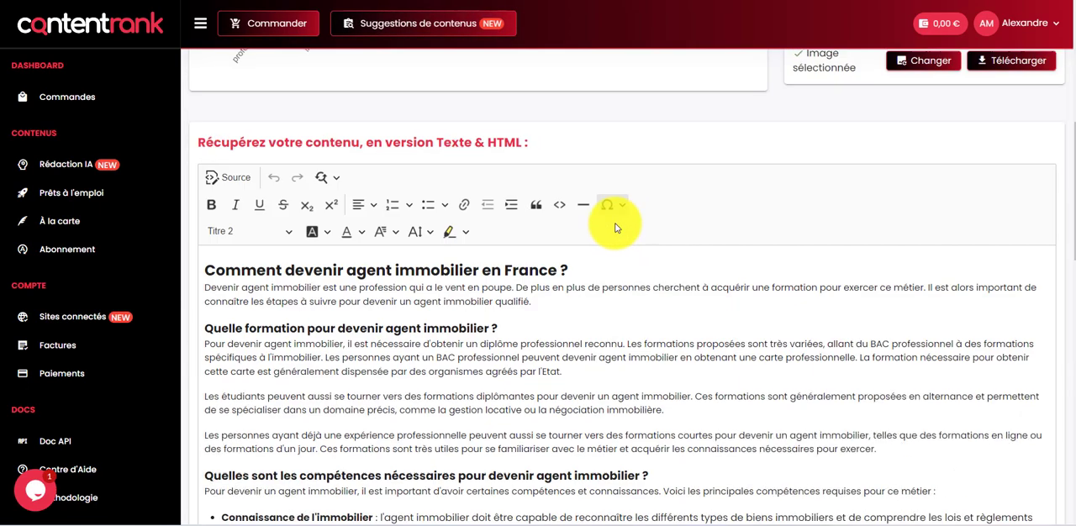
{"action": "scroll", "coordinate": [621, 220], "scroll_direction": "up", "scroll_amount": 3}
{"action": "left_click", "coordinate": [396, 198]}
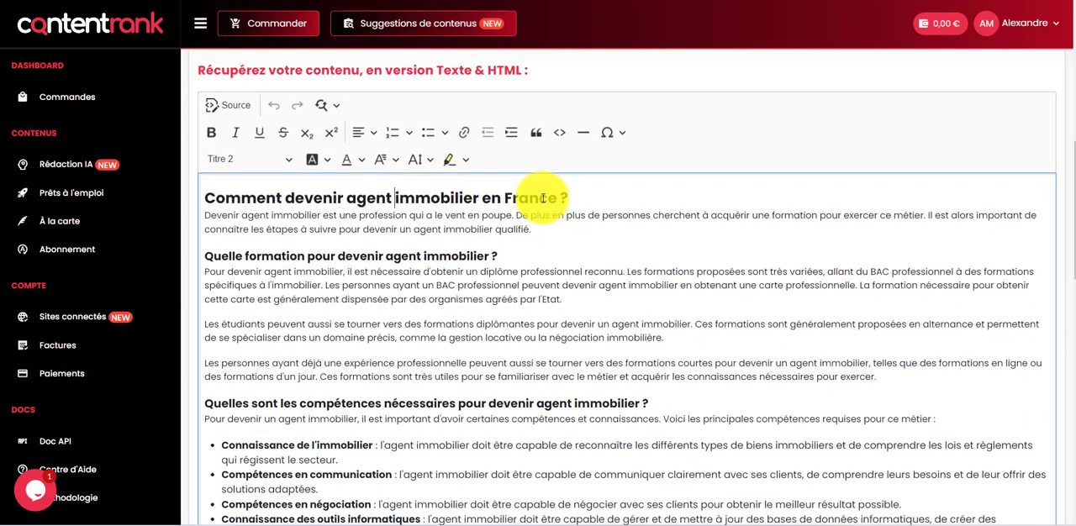
{"action": "left_click", "coordinate": [568, 197]}
{"action": "left_click_drag", "start_coordinate": [295, 198], "coordinate": [205, 198]}
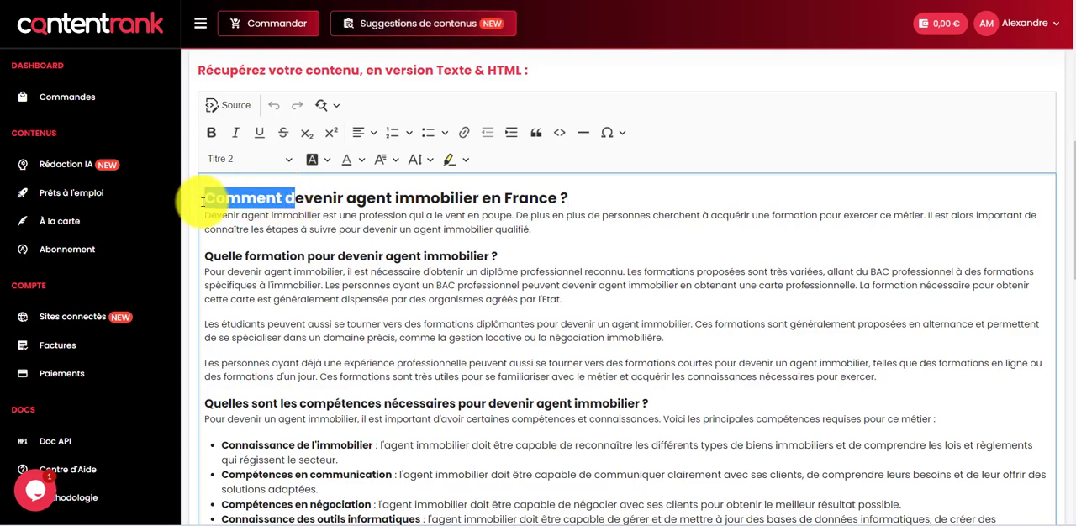
{"action": "type", "text": "D"}
{"action": "left_click", "coordinate": [571, 198]}
{"action": "key", "text": "BackSpace"}
{"action": "key", "text": "BackSpace"}
{"action": "left_click_drag", "start_coordinate": [491, 199], "coordinate": [205, 199]}
Set the headings "Quelle formation pour devenir agent immobilier ?" and "Quelles sont les compétences nécessaires pour devenir agent immobilier ?" to Titre 2
{"action": "left_click", "coordinate": [304, 250]}
{"action": "left_click", "coordinate": [252, 159]}
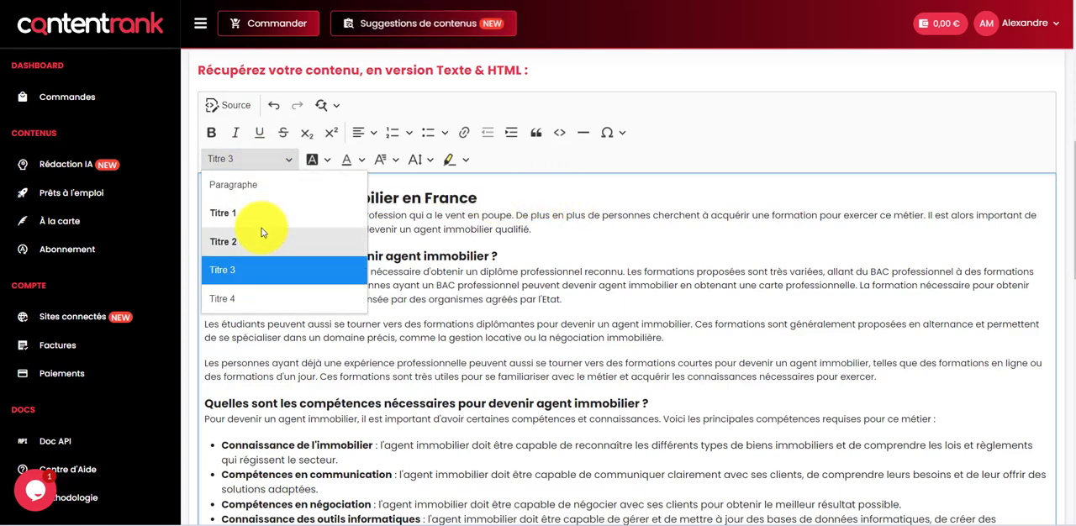
{"action": "left_click", "coordinate": [257, 238]}
{"action": "scroll", "coordinate": [480, 225], "scroll_direction": "down", "scroll_amount": 3}
{"action": "left_click", "coordinate": [238, 268]}
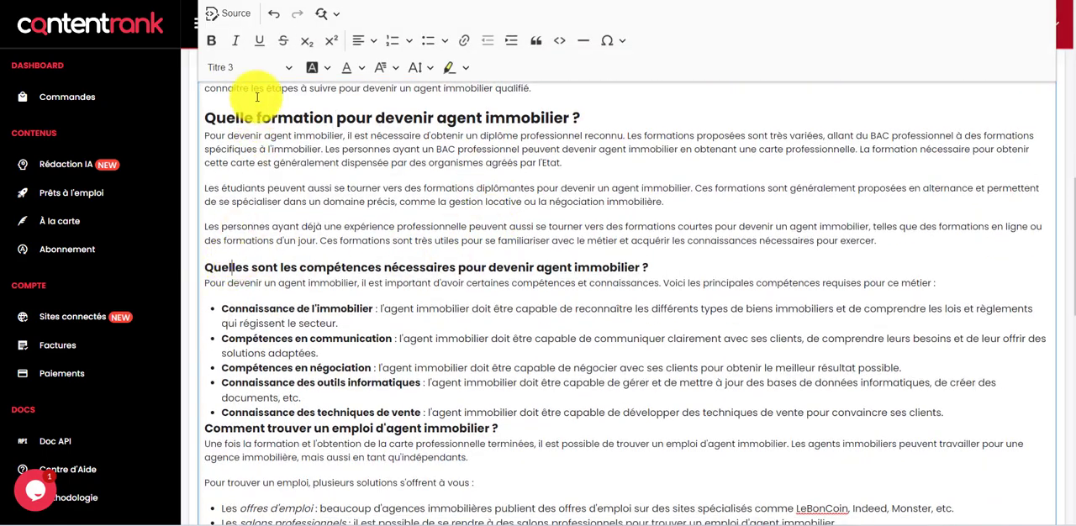
{"action": "left_click", "coordinate": [252, 67]}
{"action": "left_click", "coordinate": [256, 148]}
Add a blank line above the heading "Comment trouver un emploi d'agent immobilier ?" and set that heading to Titre 2
{"action": "scroll", "coordinate": [359, 192], "scroll_direction": "down", "scroll_amount": 3}
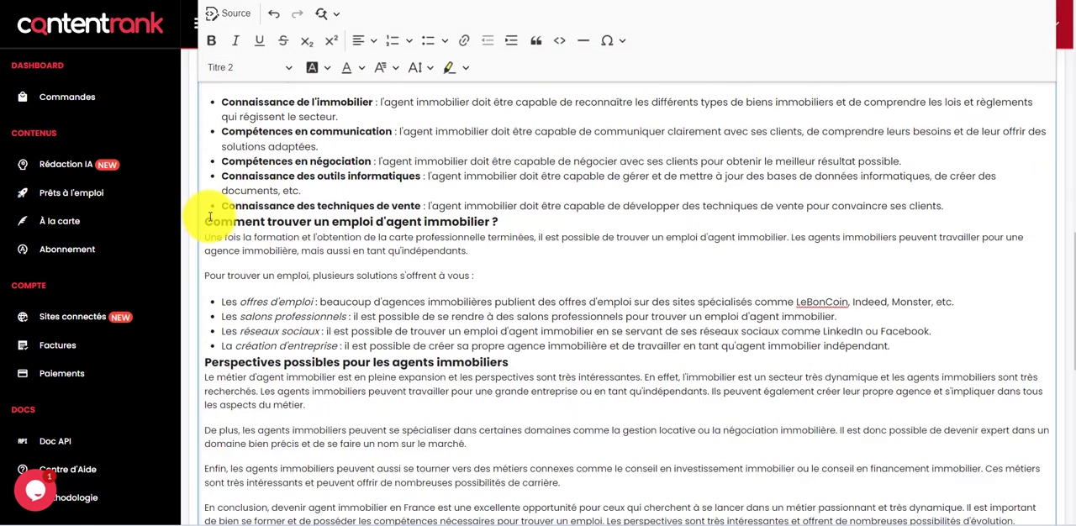
{"action": "left_click", "coordinate": [291, 239]}
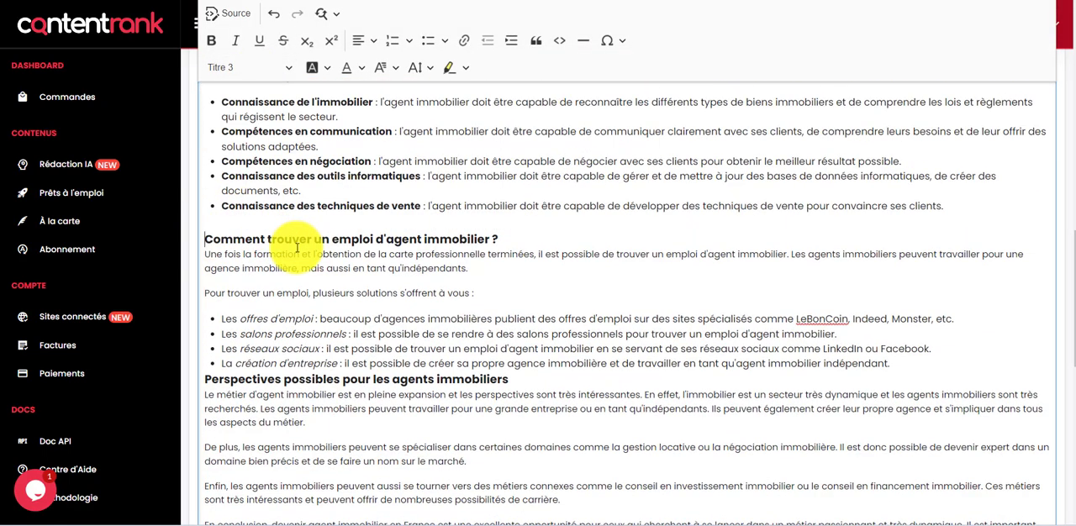
{"action": "left_click", "coordinate": [252, 67]}
{"action": "left_click", "coordinate": [262, 143]}
Replace the heading "Perspectives possibles pour les agents immobiliers" with "Faut-il devenir agent immobilier en France en 2023 ?", undoing the accidental paste after it
{"action": "scroll", "coordinate": [216, 175], "scroll_direction": "down", "scroll_amount": 3}
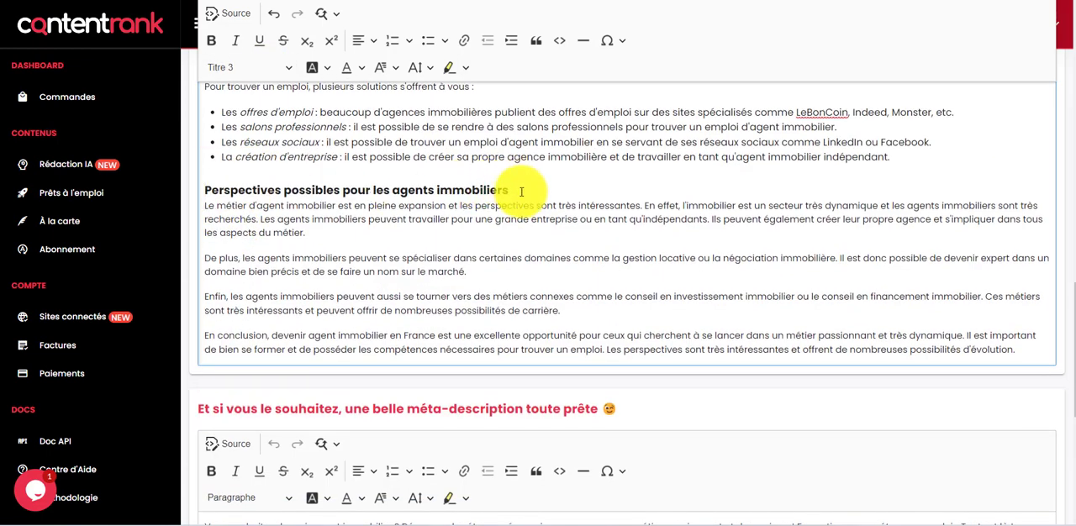
{"action": "left_click_drag", "start_coordinate": [508, 190], "coordinate": [209, 193]}
{"action": "key", "text": "BackSpace"}
{"action": "key", "text": "BackSpace"}
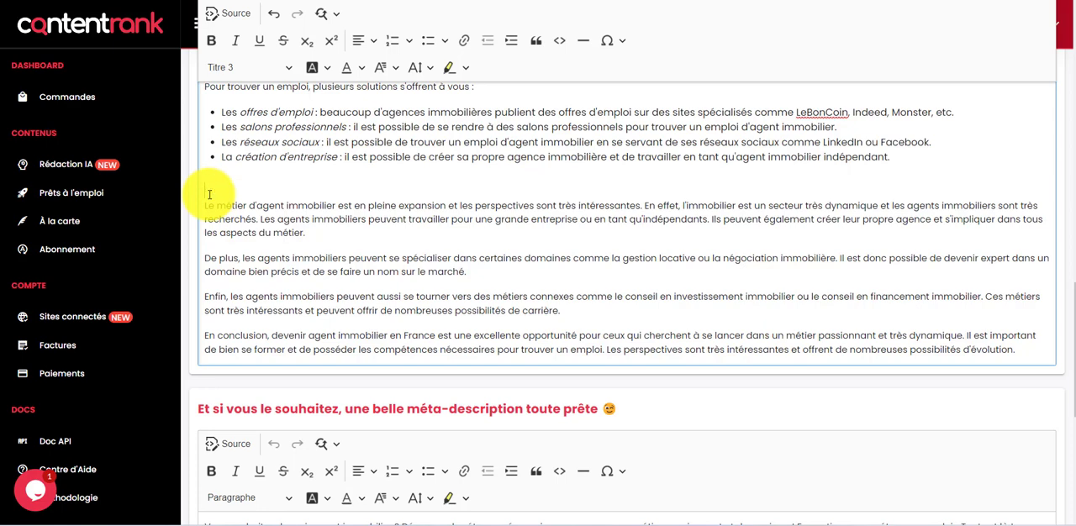
{"action": "type", "text": "Faut-il devenir agent immobi"}
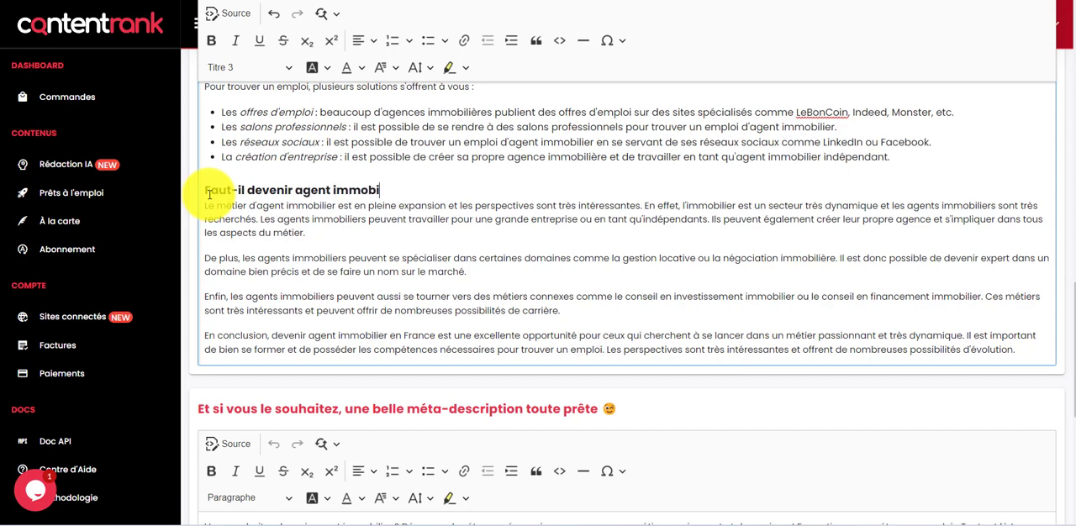
{"action": "type", "text": "lier en France en 203"}
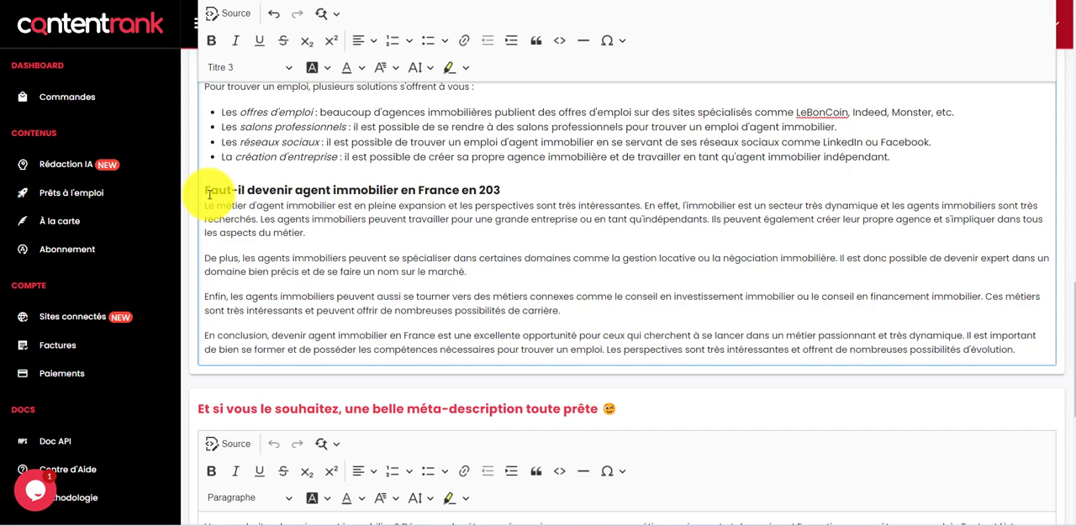
{"action": "key", "text": "BackSpace"}
{"action": "type", "text": "23 ?"}
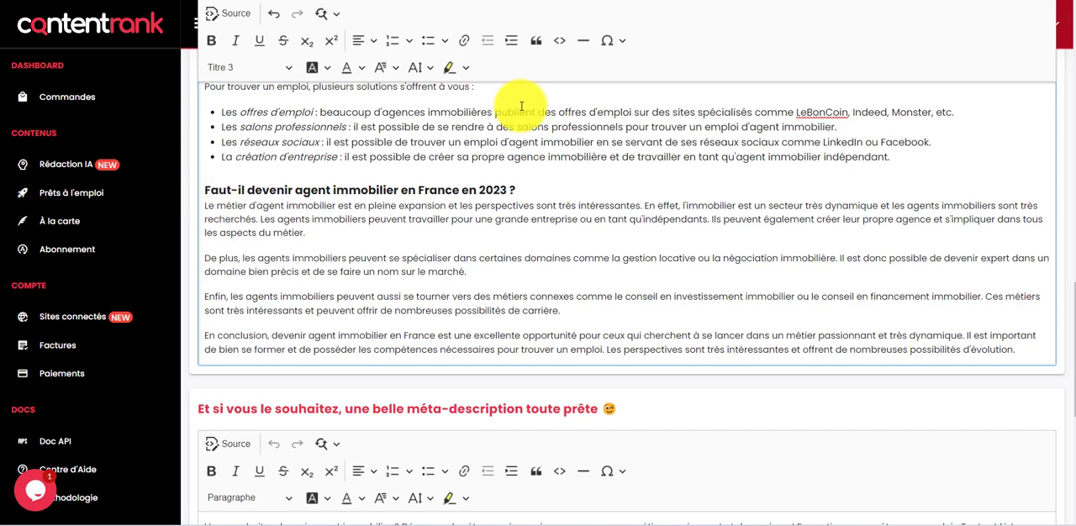
{"action": "type", "text": "salon-immobilier-nice.com"}
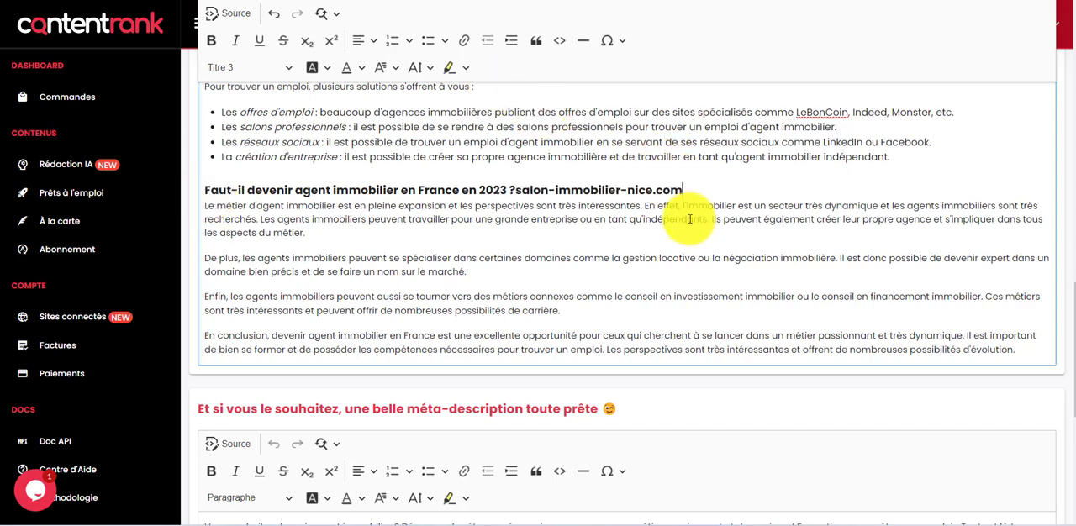
{"action": "key", "text": "ctrl+z"}
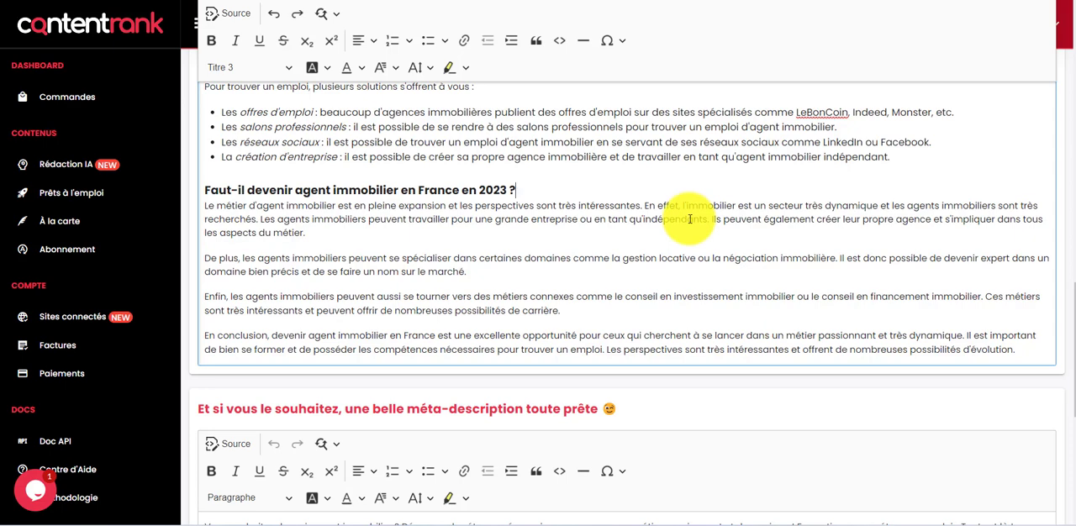
Search the article text for "usa" and for "unis", and close the search
{"action": "key", "text": "ctrl+f"}
{"action": "type", "text": "usa"}
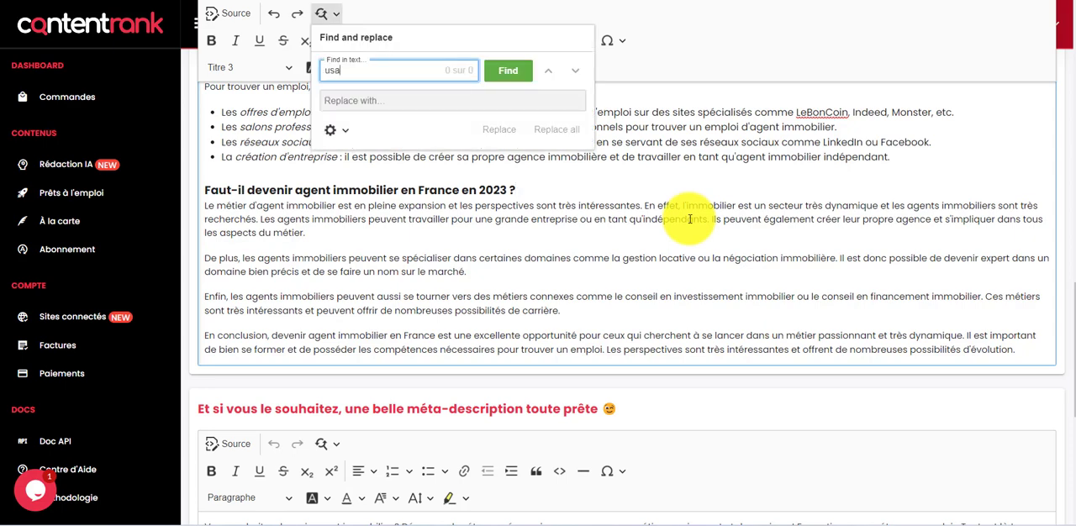
{"action": "key", "text": "BackSpace"}
{"action": "key", "text": "BackSpace"}
{"action": "key", "text": "BackSpace"}
{"action": "type", "text": "unis"}
{"action": "key", "text": "Escape"}
{"action": "scroll", "coordinate": [949, 333], "scroll_direction": "up", "scroll_amount": 5}
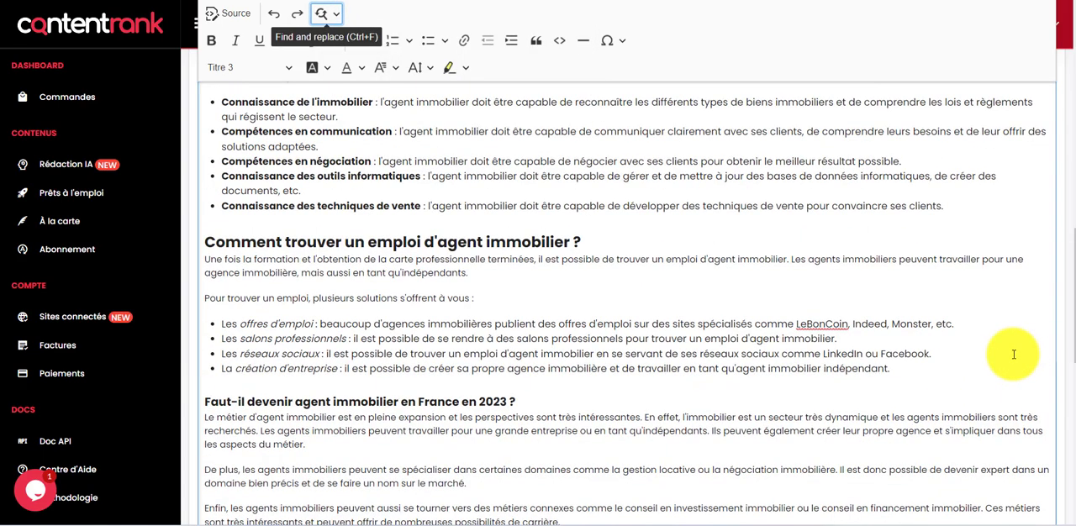
Proofread the article's introduction and its sections on training, required skills and finding a job as an estate agent
{"action": "scroll", "coordinate": [1008, 353], "scroll_direction": "up", "scroll_amount": 3}
{"action": "scroll", "coordinate": [763, 312], "scroll_direction": "down", "scroll_amount": 1}
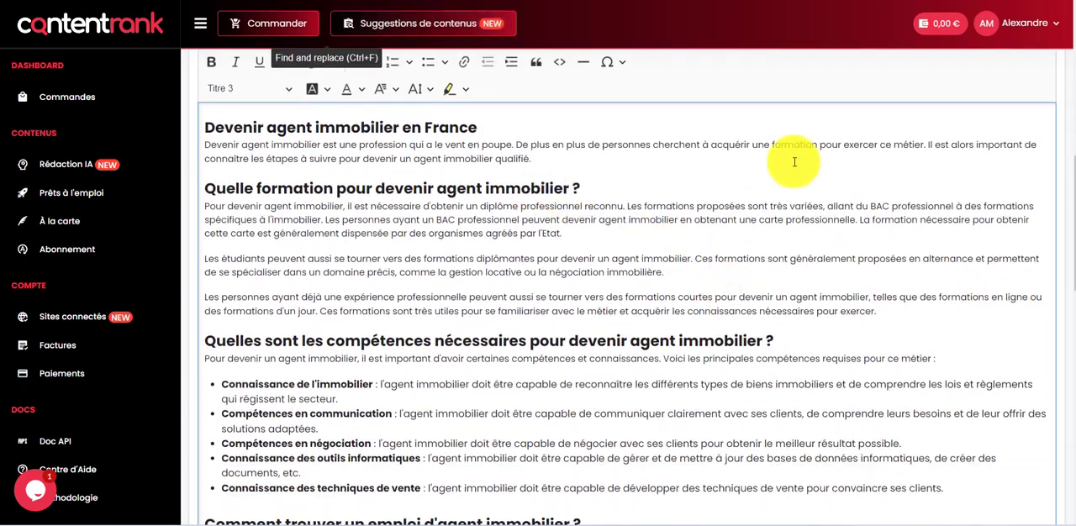
{"action": "scroll", "coordinate": [639, 168], "scroll_direction": "down", "scroll_amount": 3}
{"action": "scroll", "coordinate": [619, 168], "scroll_direction": "up", "scroll_amount": 2}
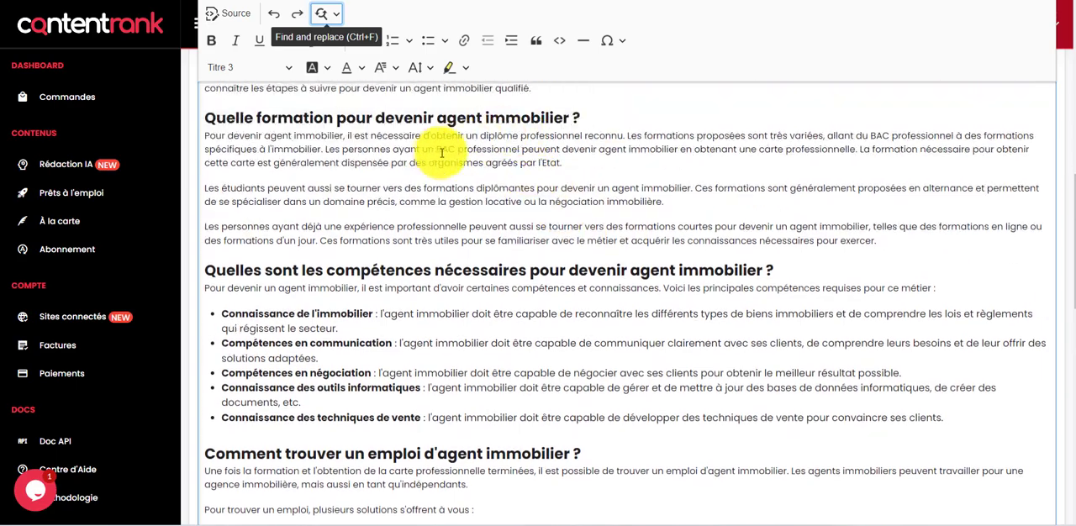
{"action": "left_click_drag", "start_coordinate": [437, 150], "coordinate": [583, 163]}
{"action": "left_click", "coordinate": [583, 163]}
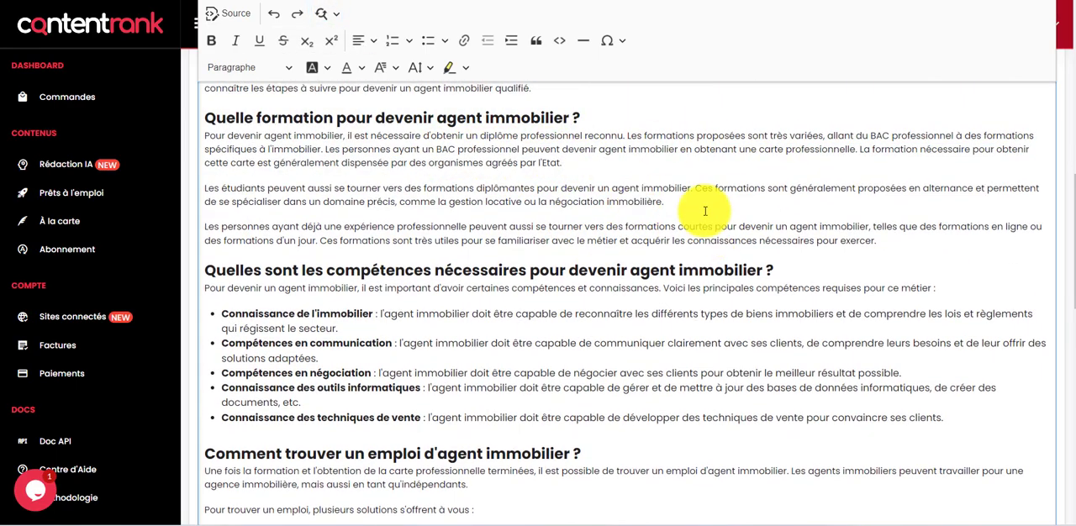
{"action": "scroll", "coordinate": [704, 210], "scroll_direction": "down", "scroll_amount": 3}
{"action": "scroll", "coordinate": [704, 211], "scroll_direction": "down", "scroll_amount": 6}
{"action": "scroll", "coordinate": [714, 189], "scroll_direction": "up", "scroll_amount": 15}
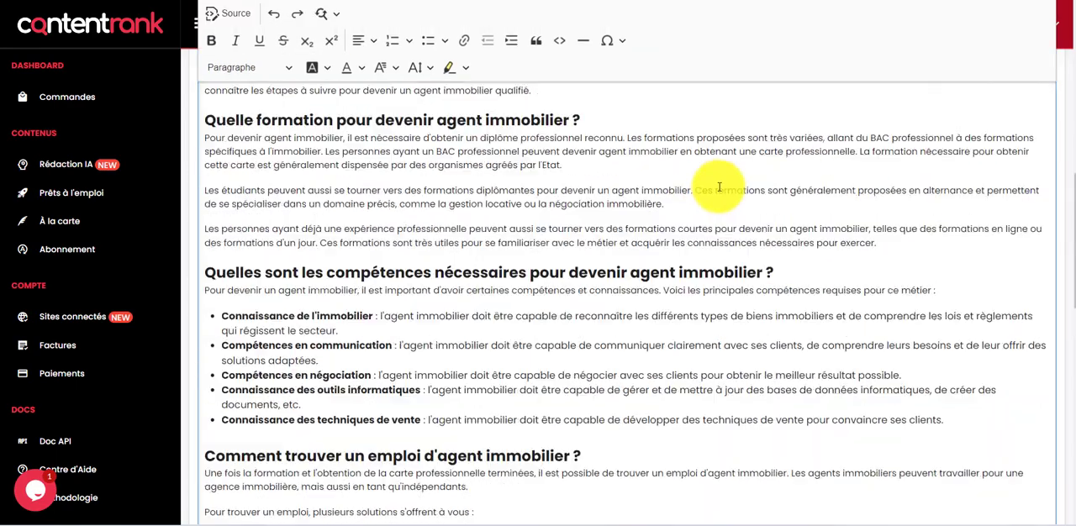
Review the text's semantic optimisation chart, featured image, conclusion and meta-description
{"action": "scroll", "coordinate": [731, 144], "scroll_direction": "up", "scroll_amount": 2}
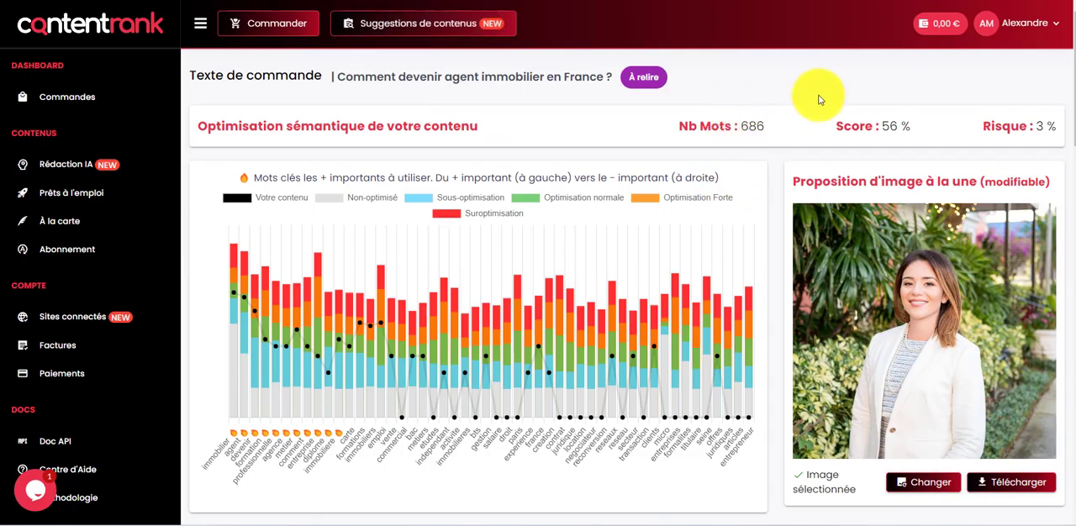
{"action": "scroll", "coordinate": [849, 151], "scroll_direction": "down", "scroll_amount": 4}
{"action": "scroll", "coordinate": [877, 194], "scroll_direction": "down", "scroll_amount": 10}
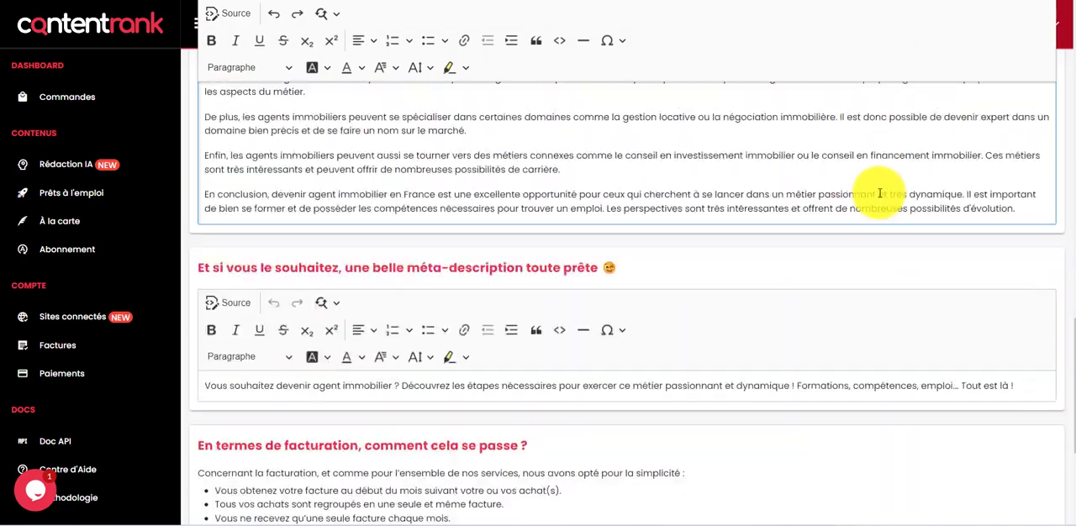
{"action": "scroll", "coordinate": [879, 193], "scroll_direction": "up", "scroll_amount": 12}
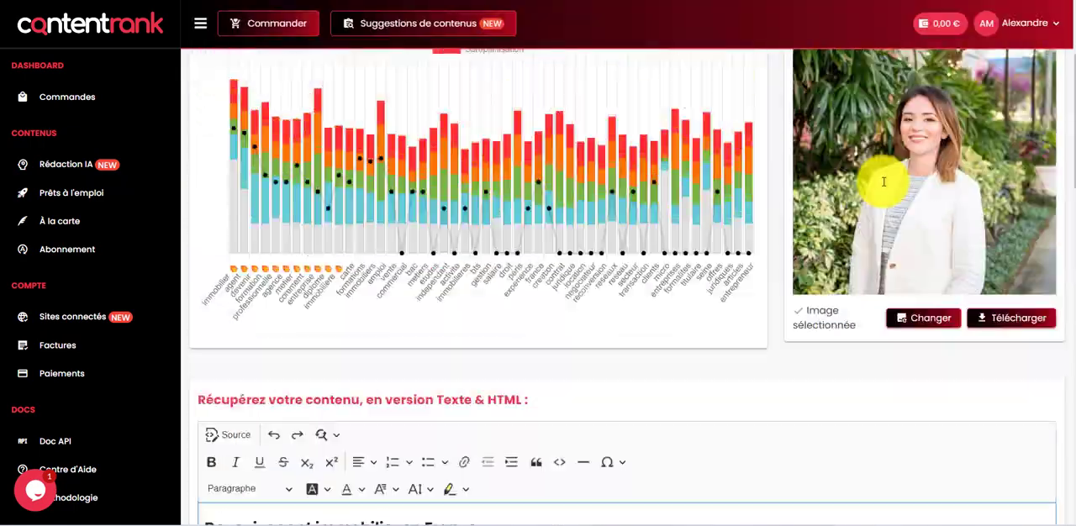
{"action": "scroll", "coordinate": [883, 188], "scroll_direction": "down", "scroll_amount": 6}
{"action": "scroll", "coordinate": [799, 228], "scroll_direction": "up", "scroll_amount": 3}
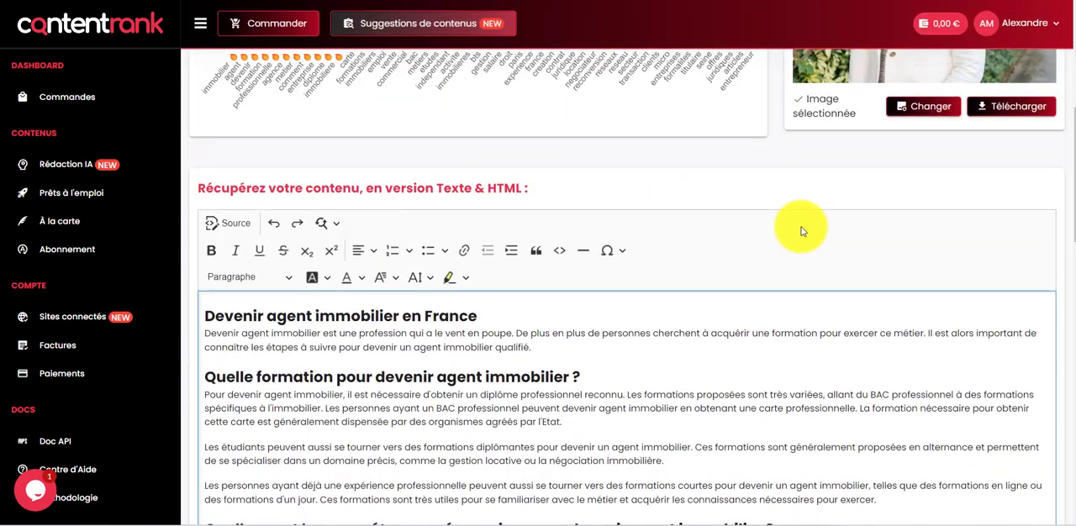
{"action": "scroll", "coordinate": [801, 227], "scroll_direction": "up", "scroll_amount": 5}
{"action": "scroll", "coordinate": [801, 228], "scroll_direction": "down", "scroll_amount": 2}
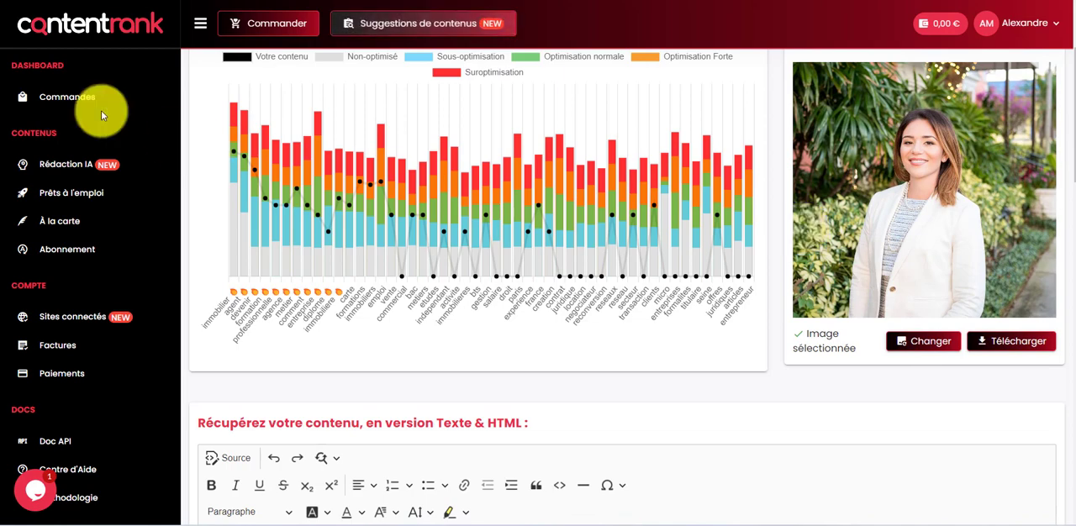
Return to the order's text list and check the actions available for "Comment devenir agent immobilier en France ?", leaving the text unselected
{"action": "left_click", "coordinate": [30, 15]}
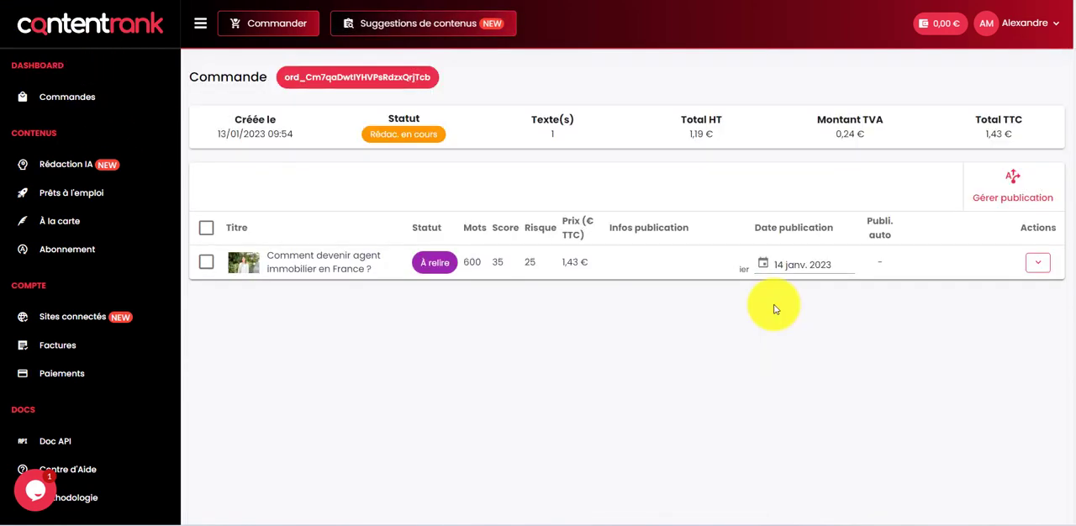
{"action": "left_click", "coordinate": [207, 263]}
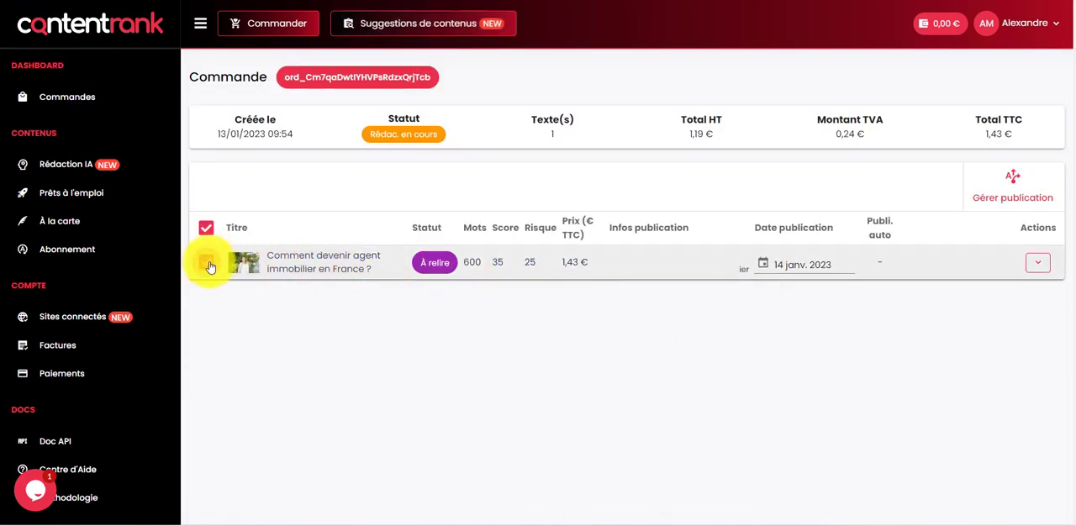
{"action": "left_click", "coordinate": [1026, 266]}
{"action": "left_click", "coordinate": [931, 302]}
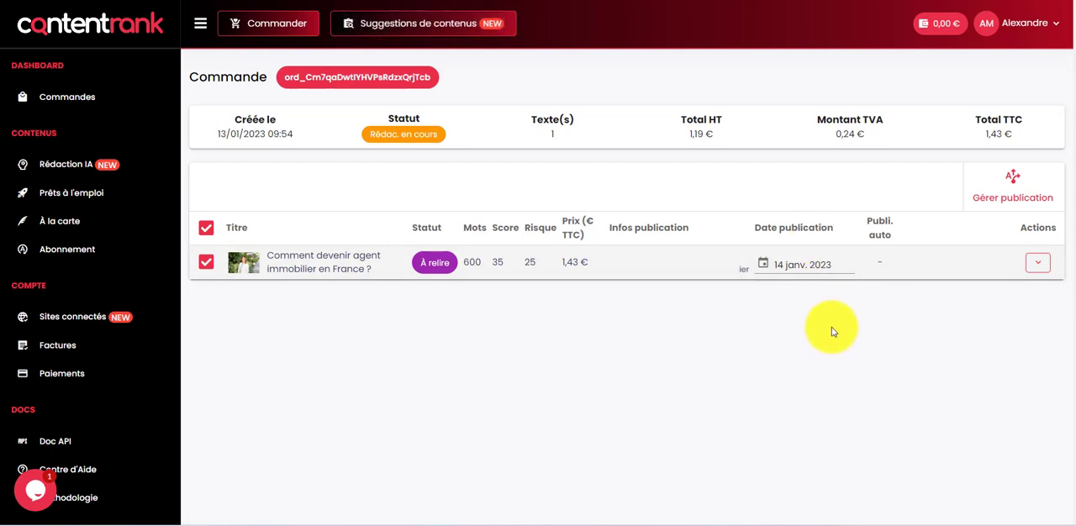
{"action": "left_click", "coordinate": [206, 228]}
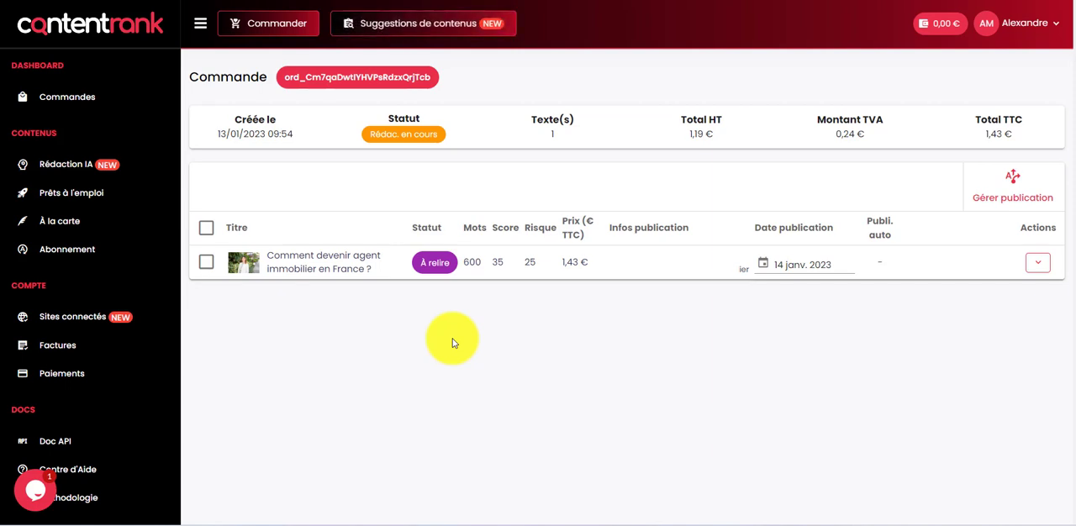
View the publication date calendar of the ordered text and close it without picking another date
{"action": "left_click", "coordinate": [789, 265]}
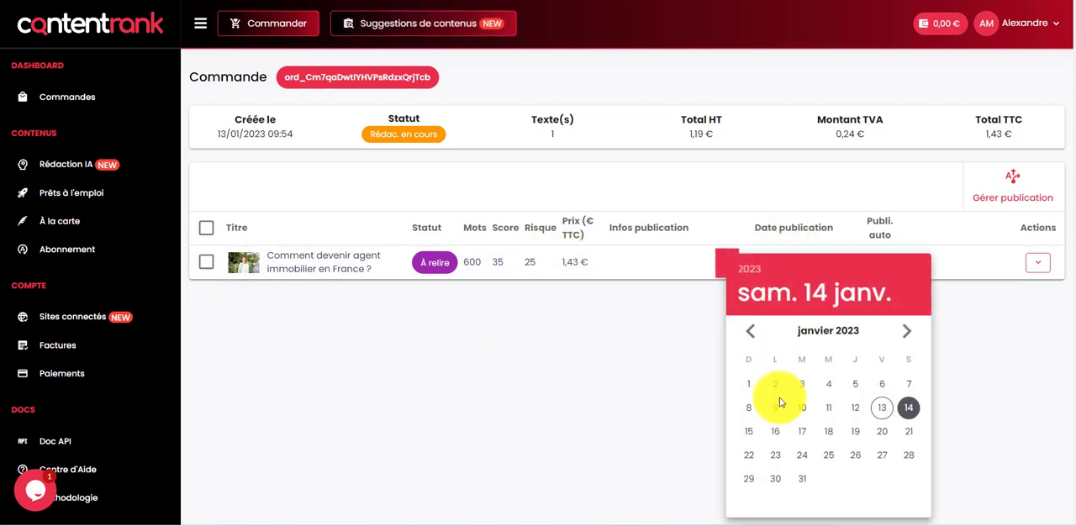
{"action": "left_click", "coordinate": [663, 378]}
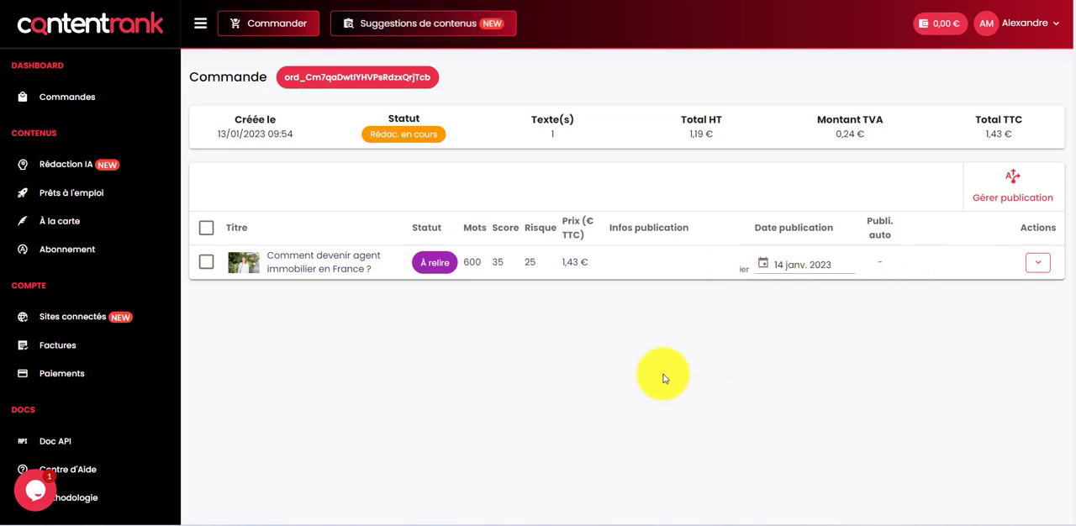